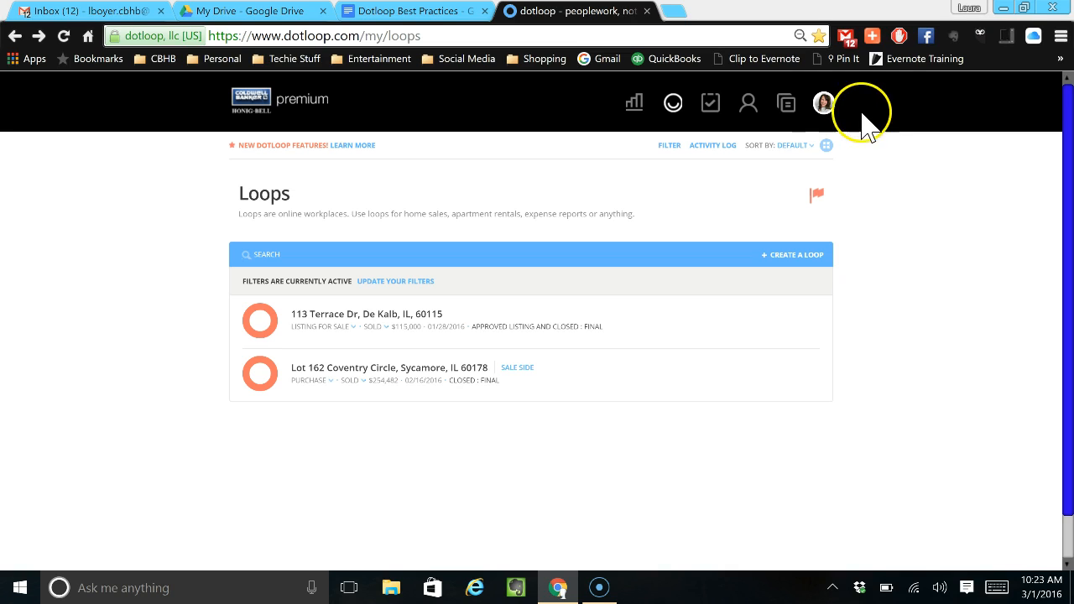
Review the profiles available in the account menu.
click(824, 104)
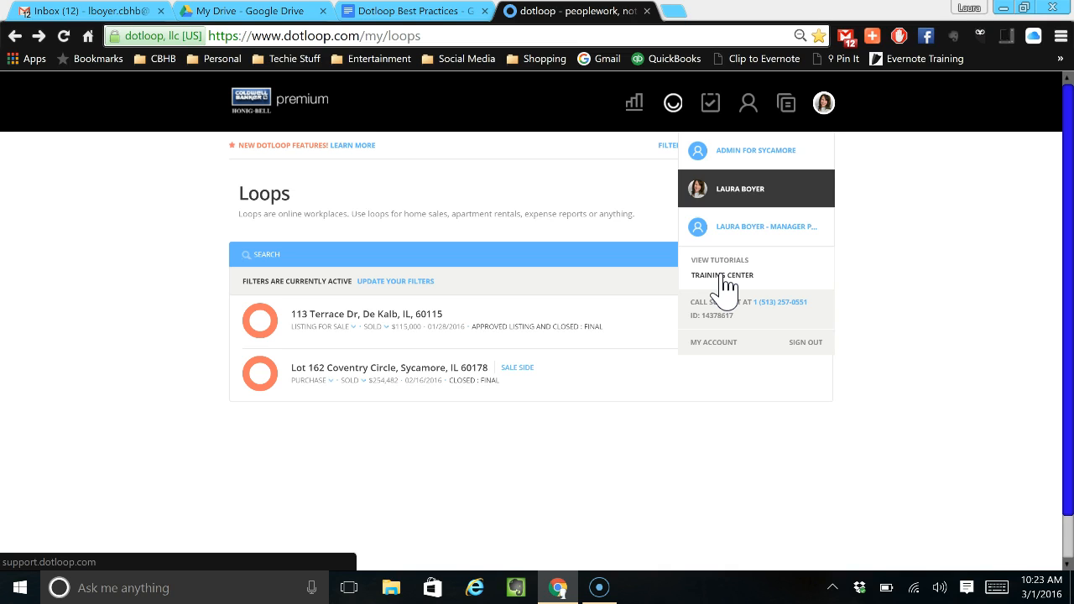
click(709, 151)
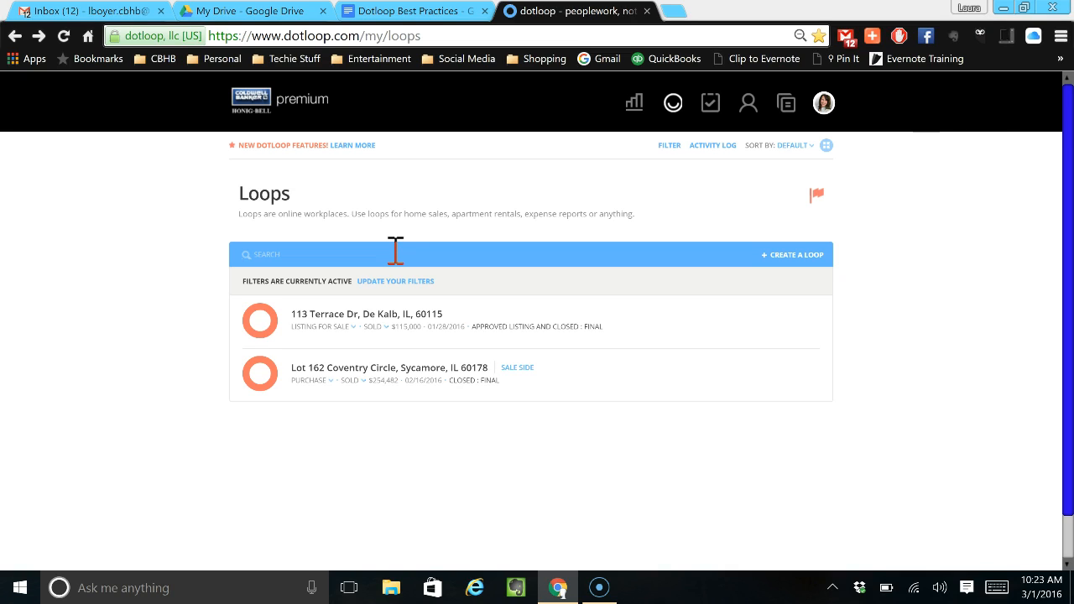
Search the loops for the property's street address, and clear the search text.
click(395, 252)
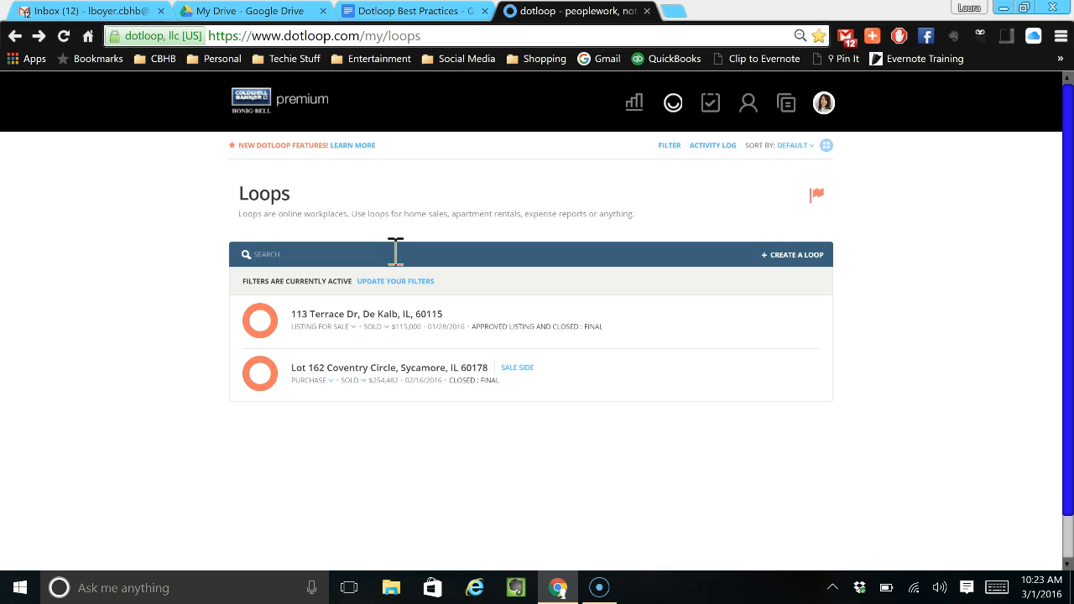
text(45)
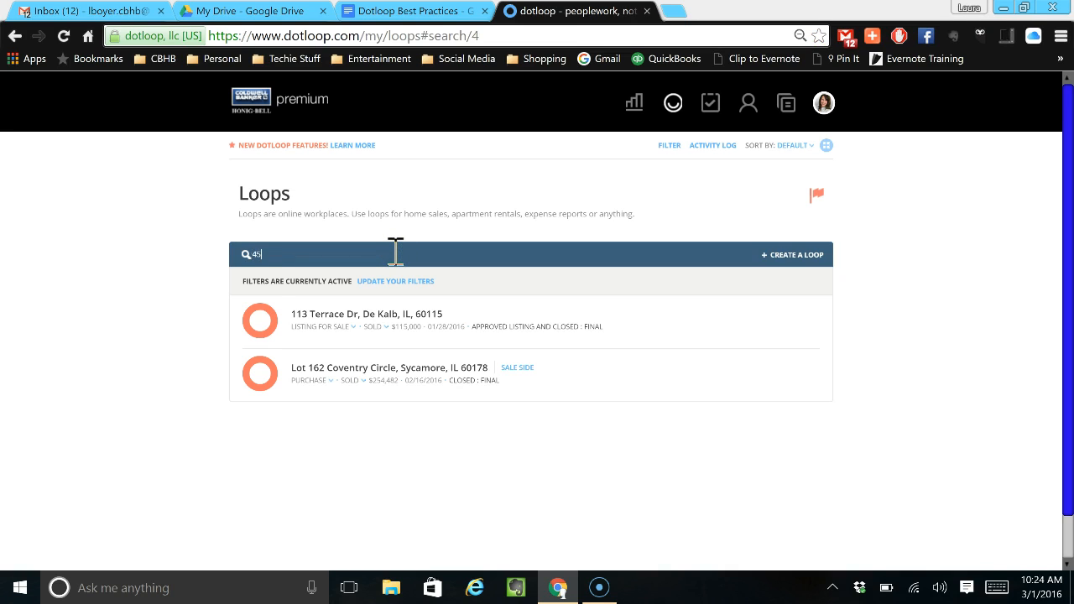
text(67 TEST STREET)
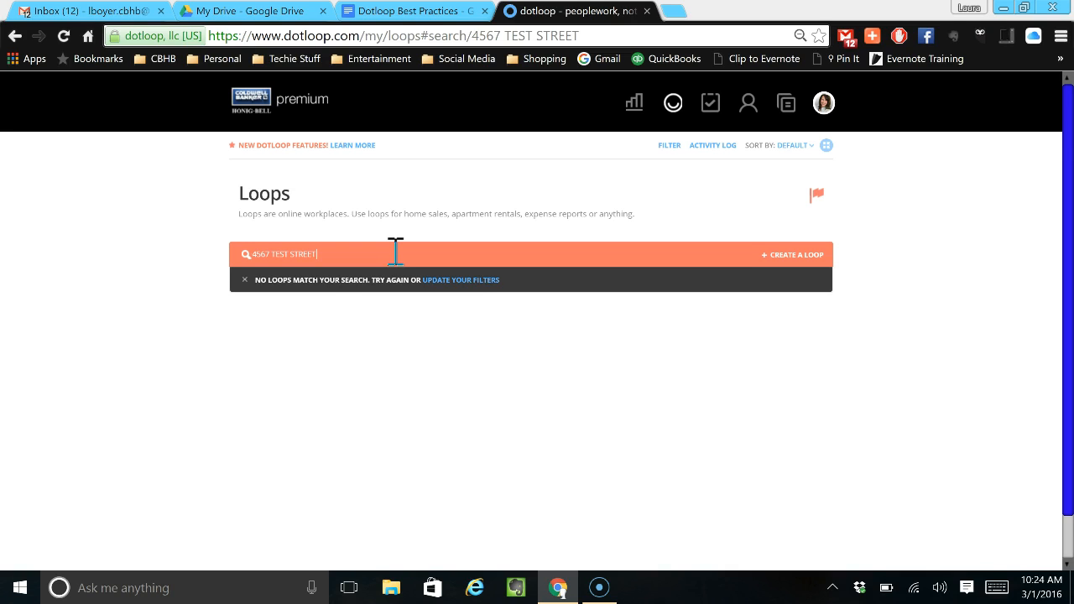
text(-)
key(BackSpace)
key(BackSpace)
key(BackSpace)
key(BackSpace)
key(BackSpace)
key(BackSpace)
key(BackSpace)
key(BackSpace)
key(BackSpace)
key(BackSpace)
key(BackSpace)
key(BackSpace)
key(BackSpace)
key(BackSpace)
key(BackSpace)
key(BackSpace)
key(BackSpace)
key(BackSpace)
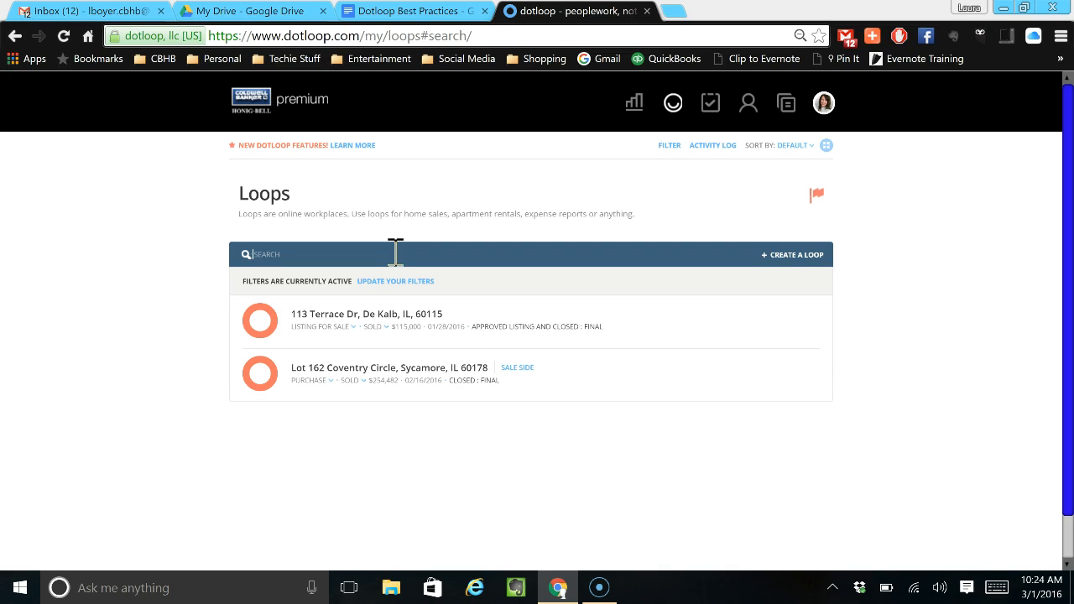
Search the loops by the buyer's full name.
text(Sally Buyer)
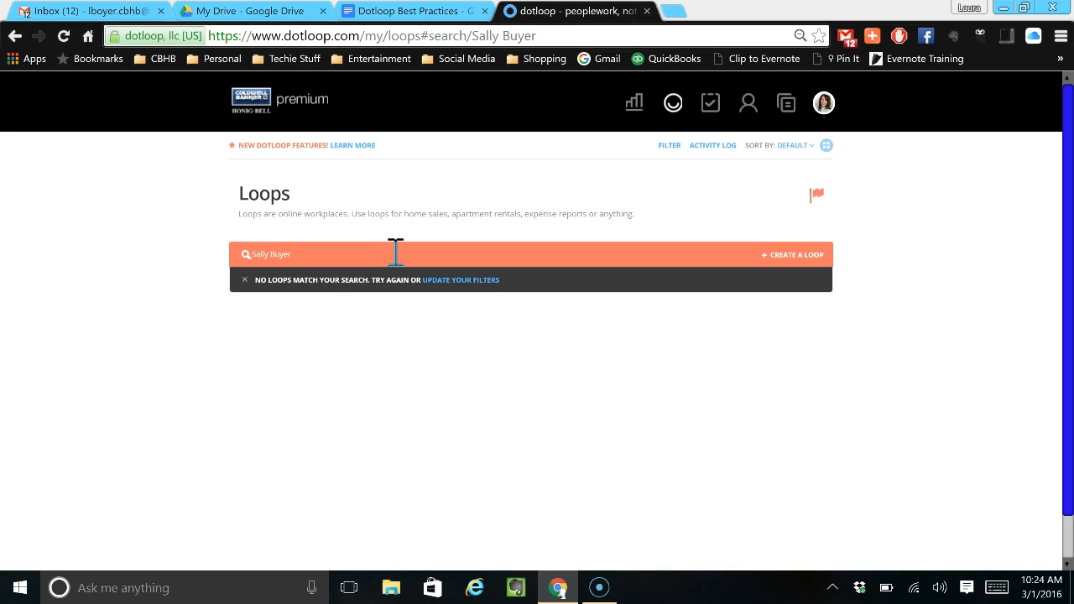
Create a loop named with the buyer's full name, using the Sycamore Buyer Packet template.
click(820, 256)
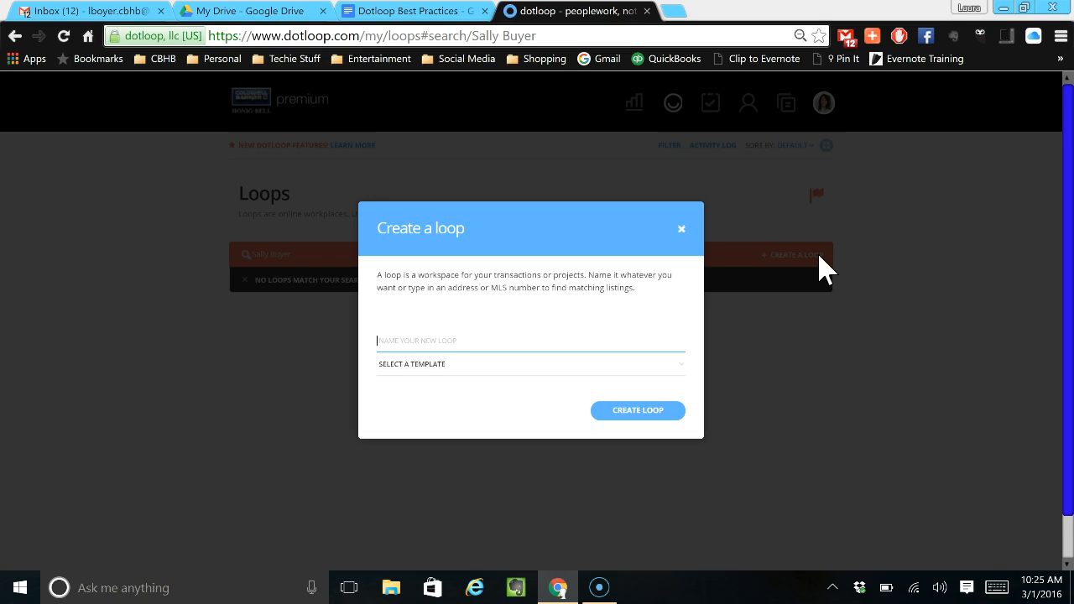
text(Sally Buyer)
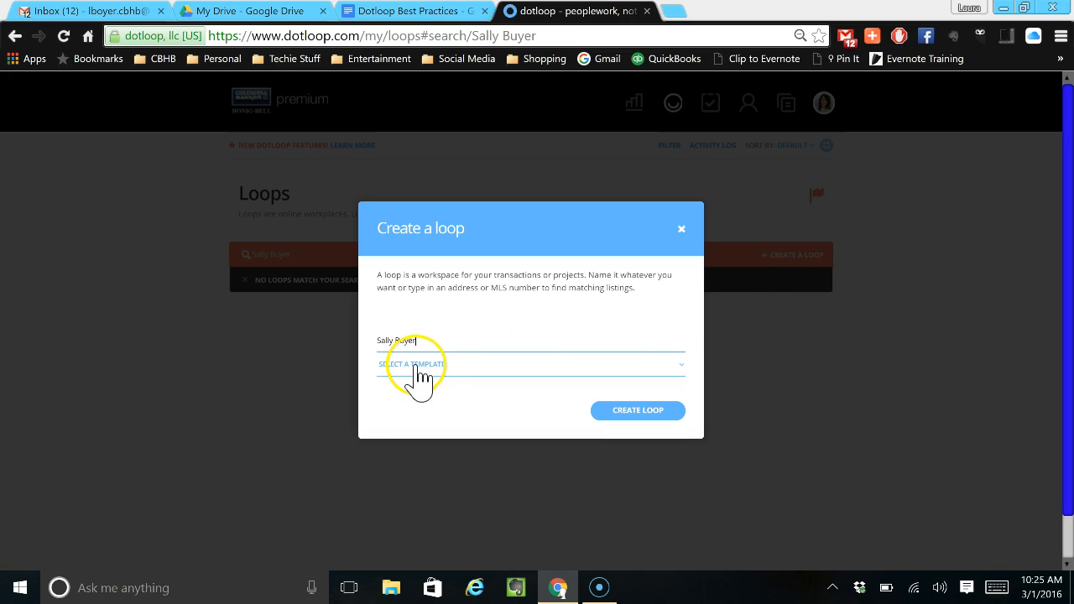
click(417, 366)
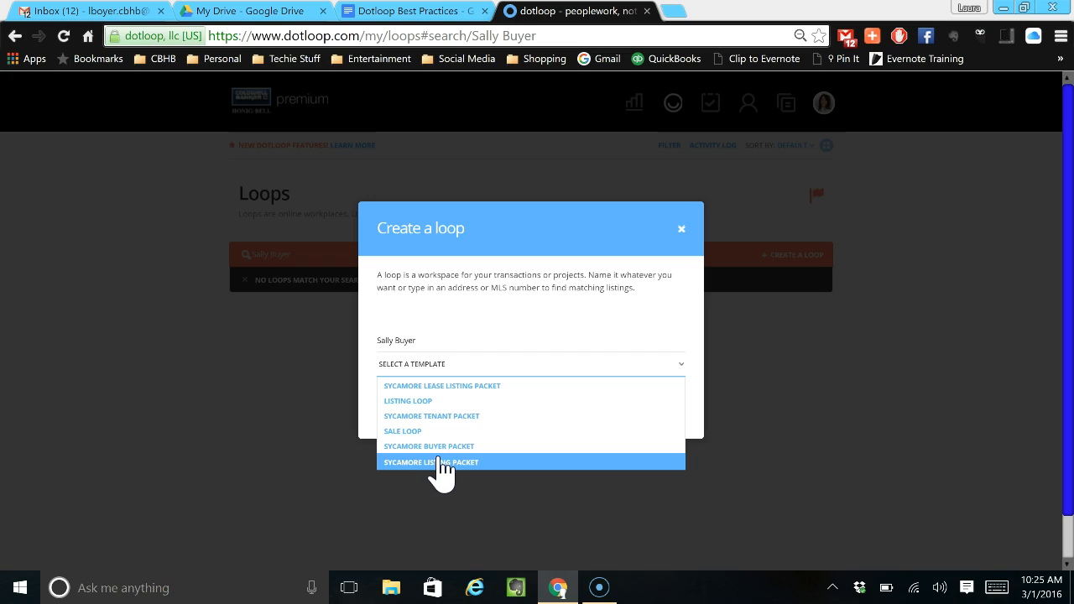
click(454, 449)
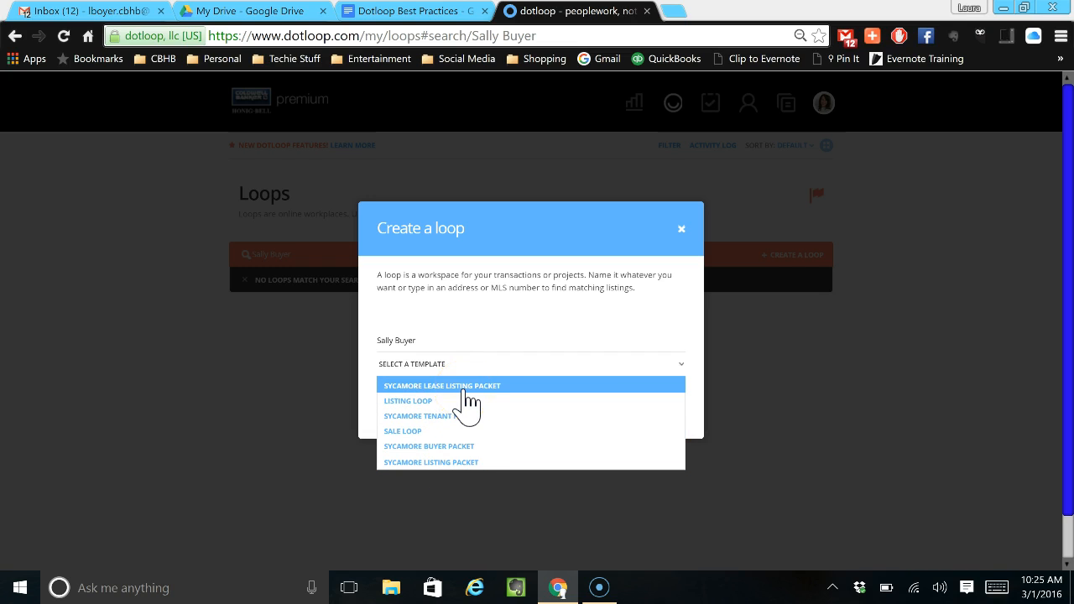
click(464, 415)
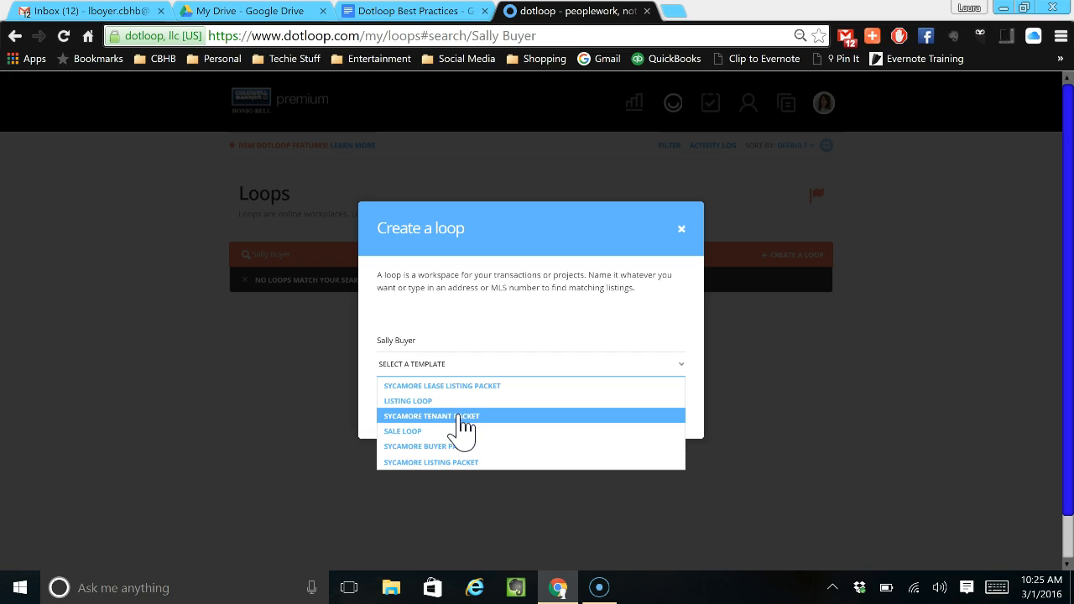
click(449, 446)
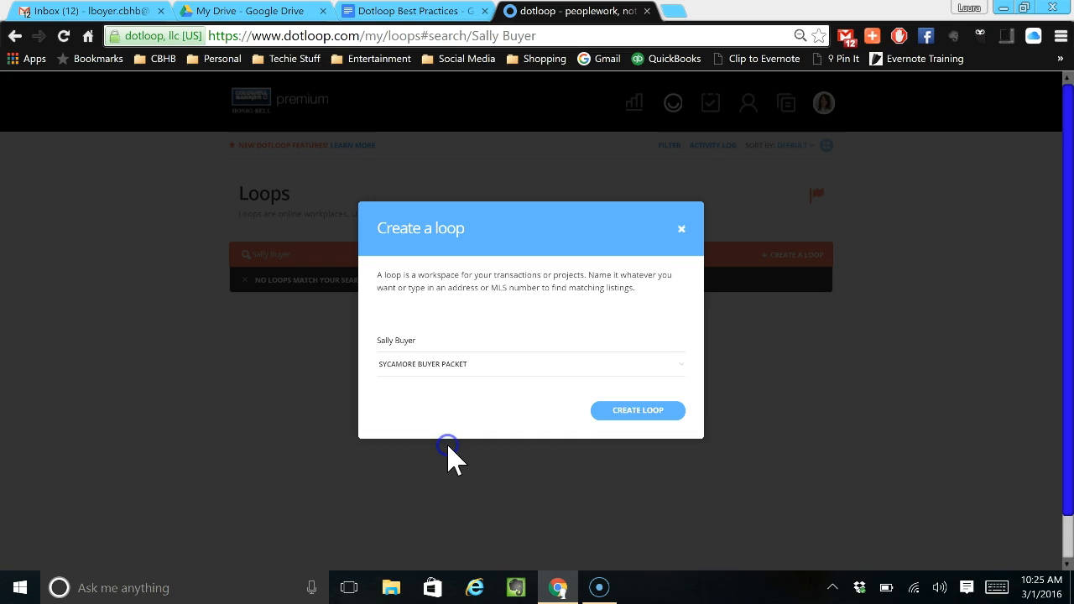
click(627, 411)
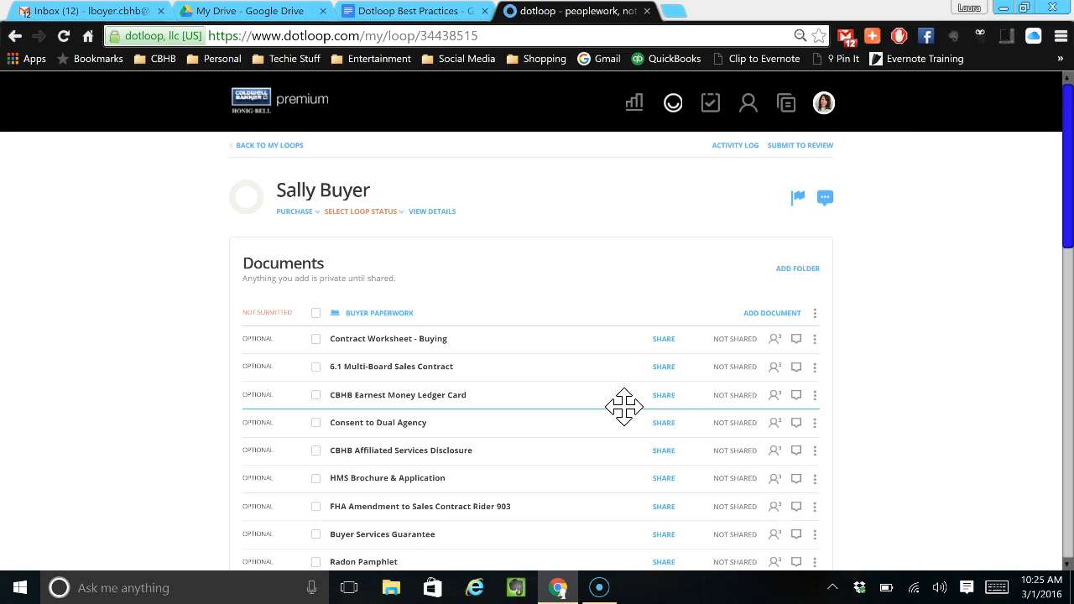
Set the new loop's status to Pre-Offer.
click(551, 256)
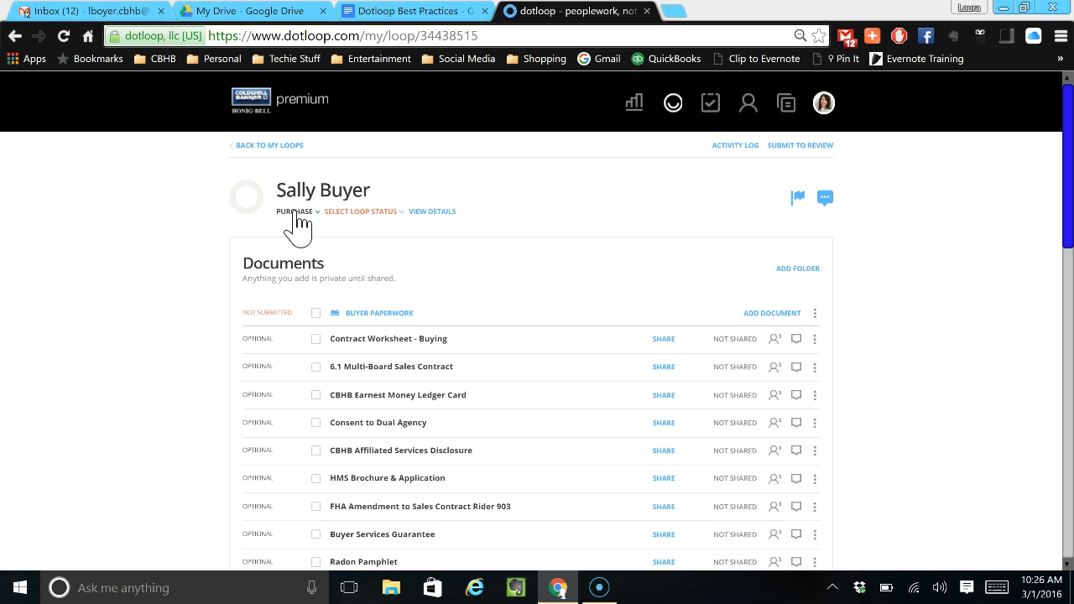
click(342, 211)
click(349, 228)
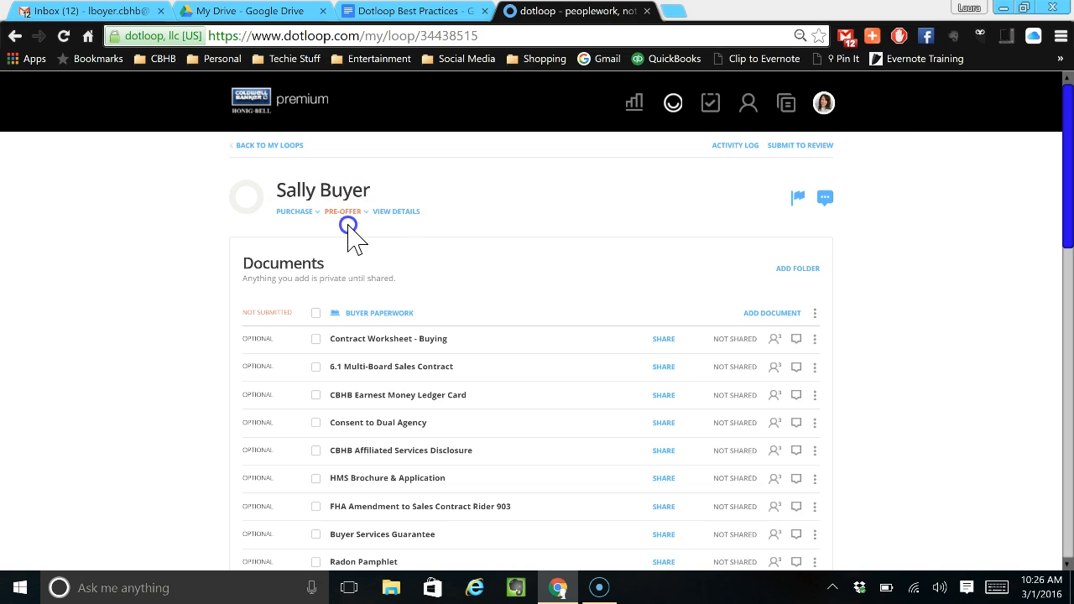
Open the details page of the buyer's loop.
click(391, 220)
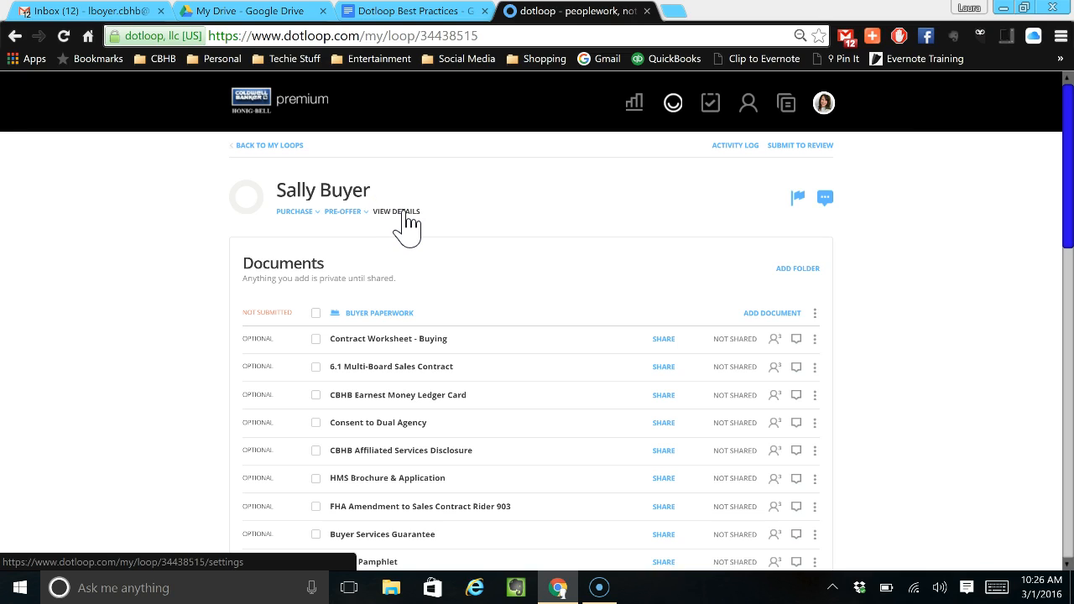
click(406, 214)
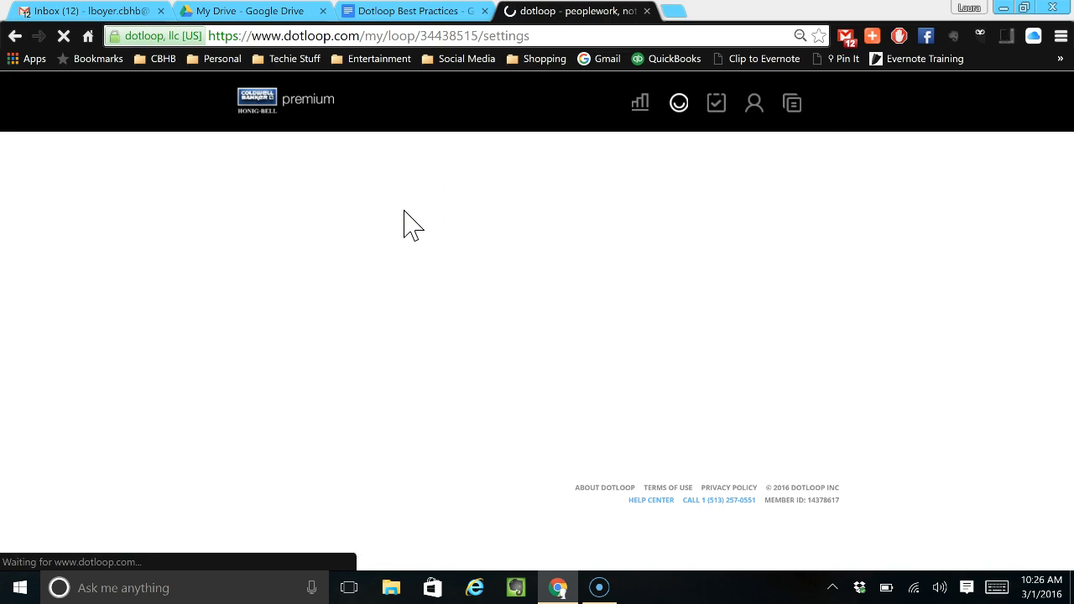
click(450, 291)
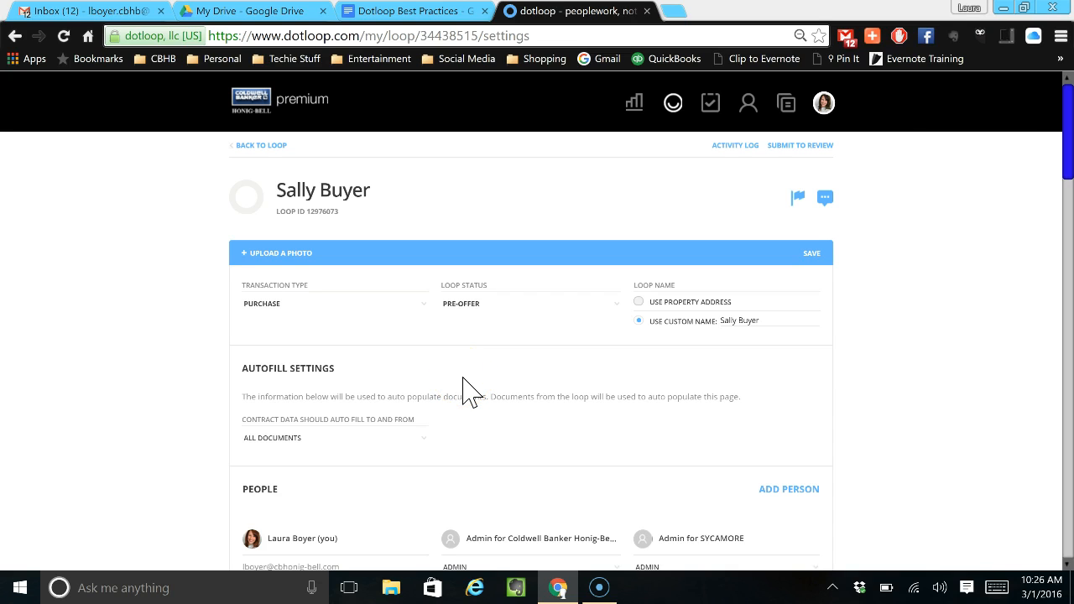
Fill in the property's street number and street name in their separate fields under Property Address.
scroll(474, 394, down, 2)
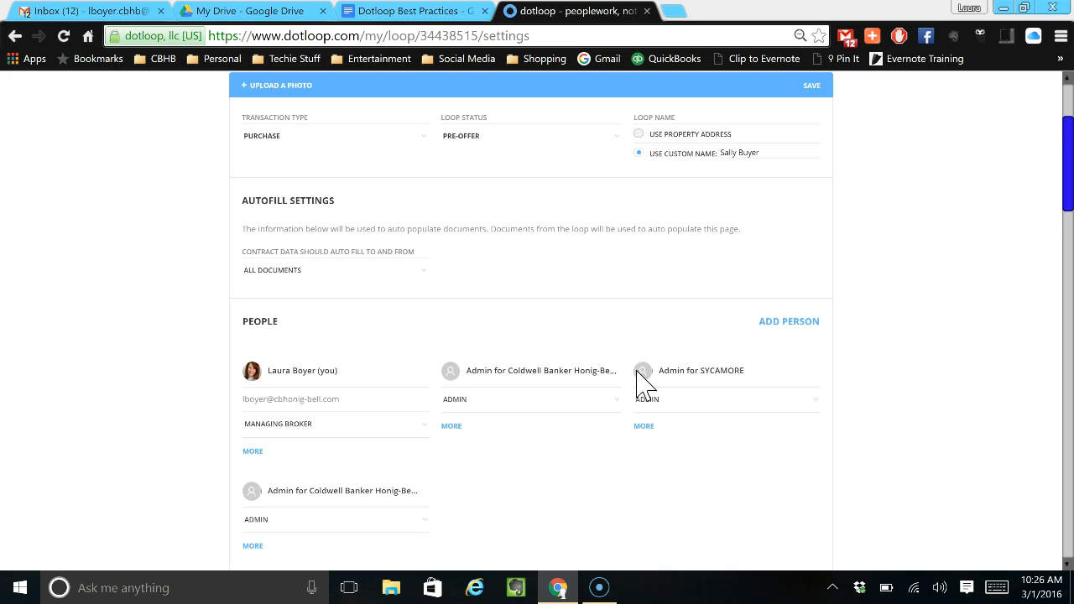
scroll(640, 384, down, 1)
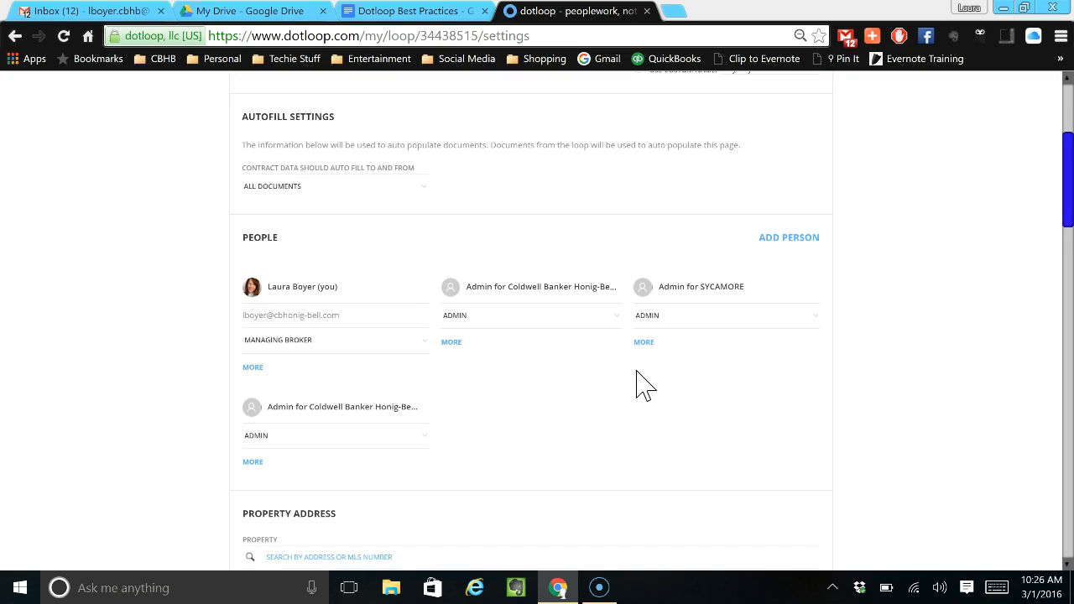
scroll(618, 378, down, 3)
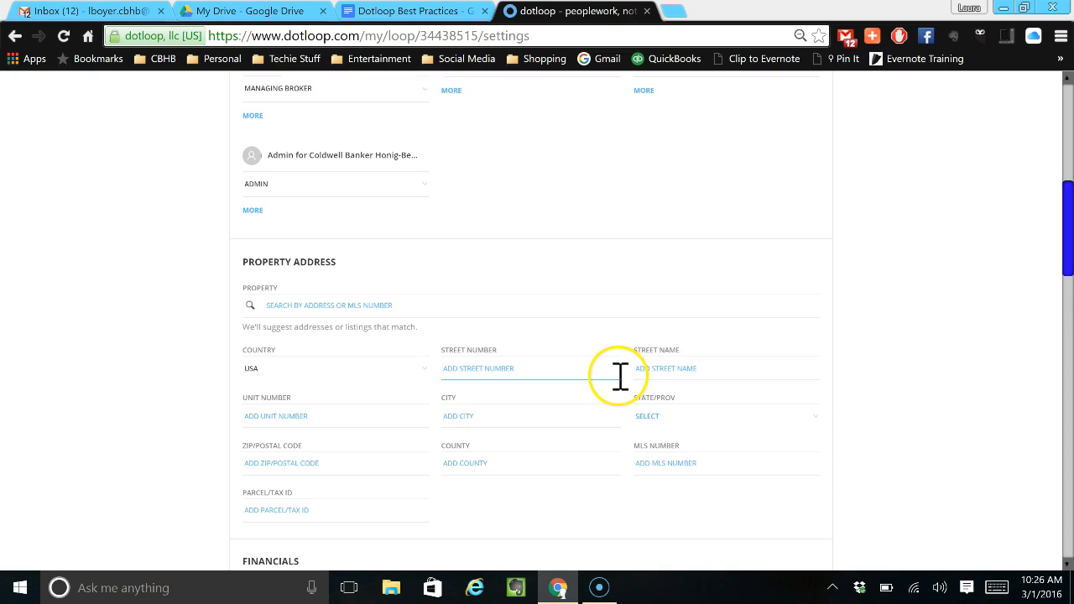
click(512, 370)
text(4567 TEST Street)
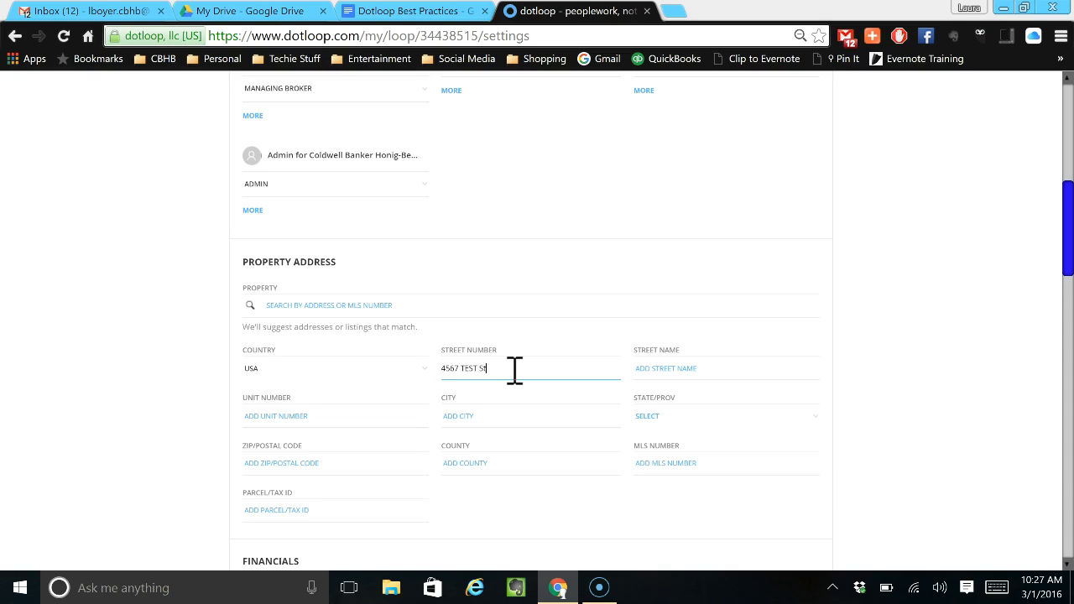
key(Tab)
click(515, 370)
key(BackSpace)
key(BackSpace)
key(BackSpace)
key(BackSpace)
key(BackSpace)
key(BackSpace)
key(BackSpace)
key(BackSpace)
key(BackSpace)
key(BackSpace)
key(BackSpace)
key(BackSpace)
key(Tab)
text(TEST STREET)
Enter the property's city and choose IL as the state.
click(551, 411)
text(DEKALB)
key(Tab)
scroll(663, 460, down, 3)
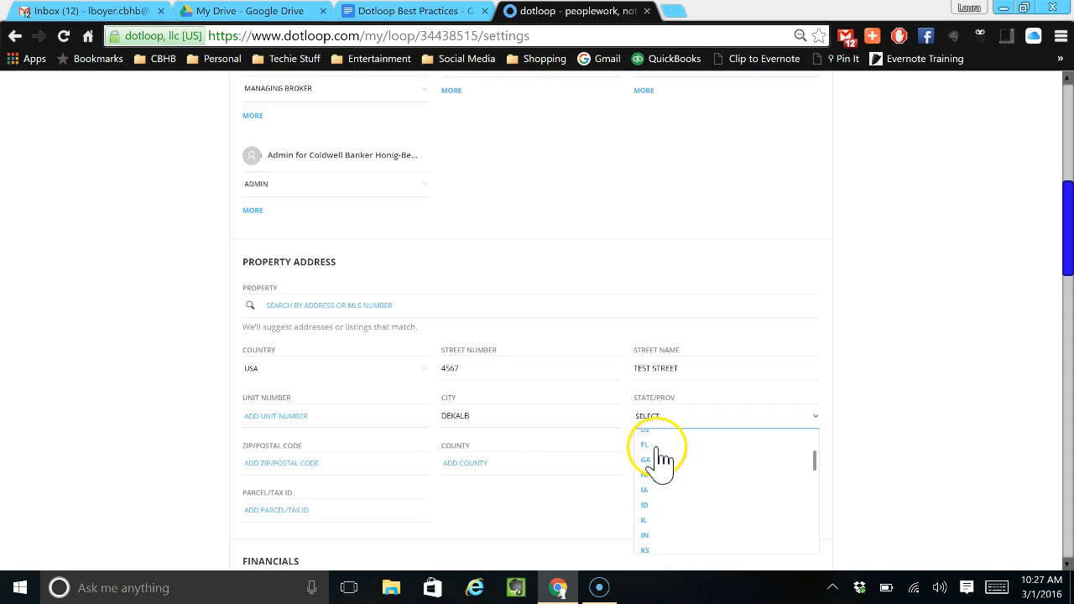
click(677, 472)
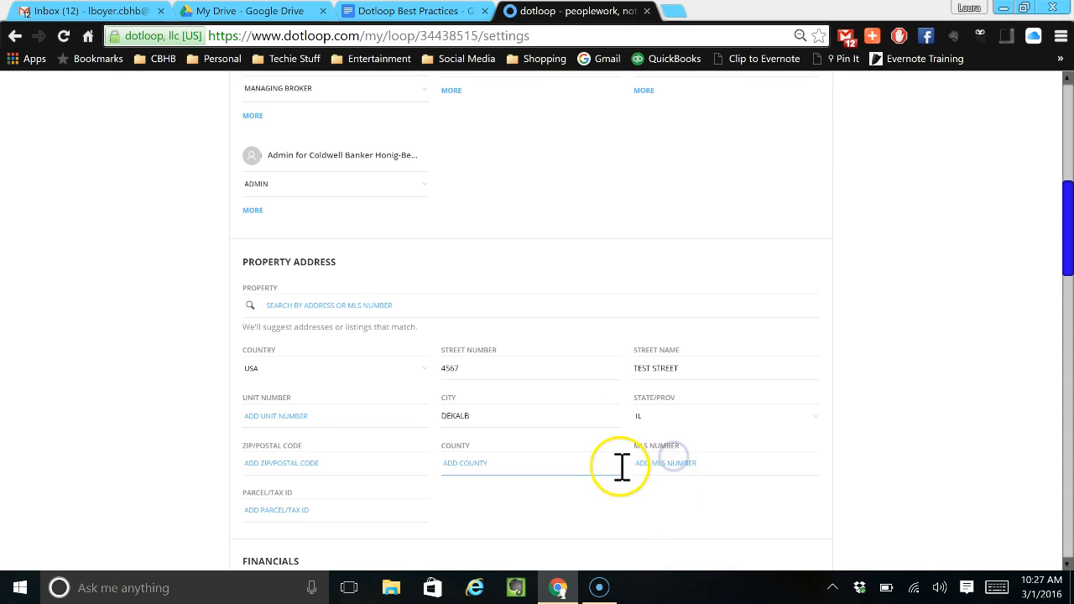
Save the edited loop details and return to the loop's main page.
scroll(621, 467, down, 2)
scroll(604, 450, down, 3)
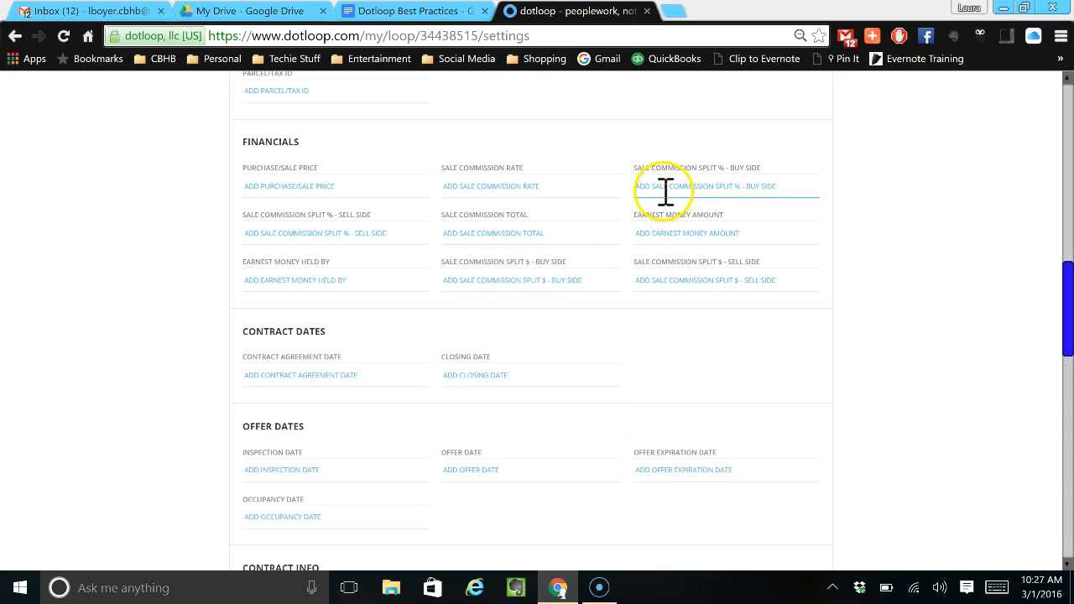
scroll(611, 336, down, 2)
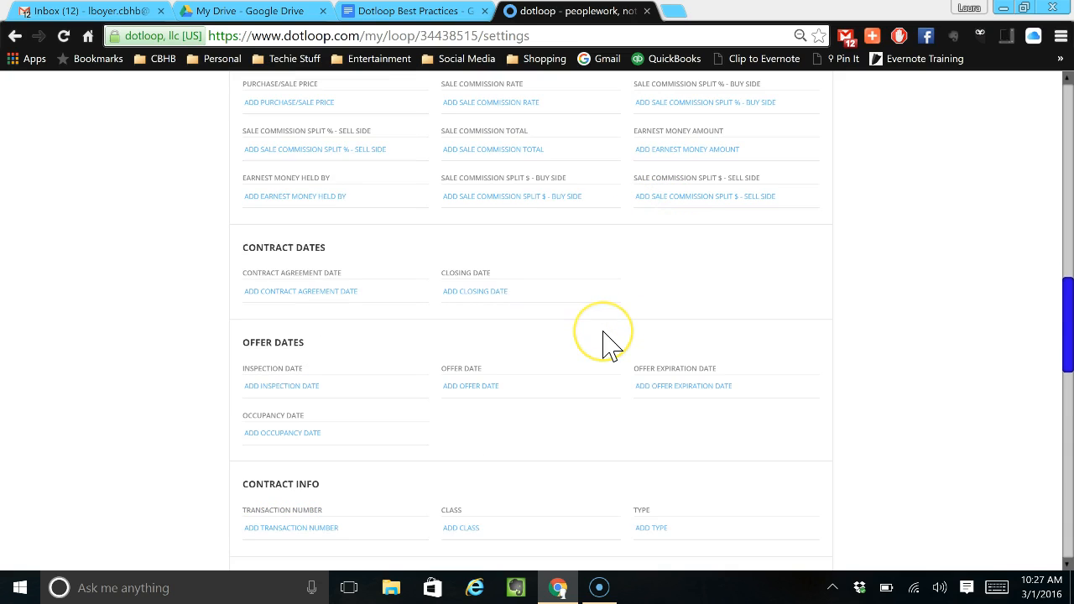
scroll(607, 343, down, 1)
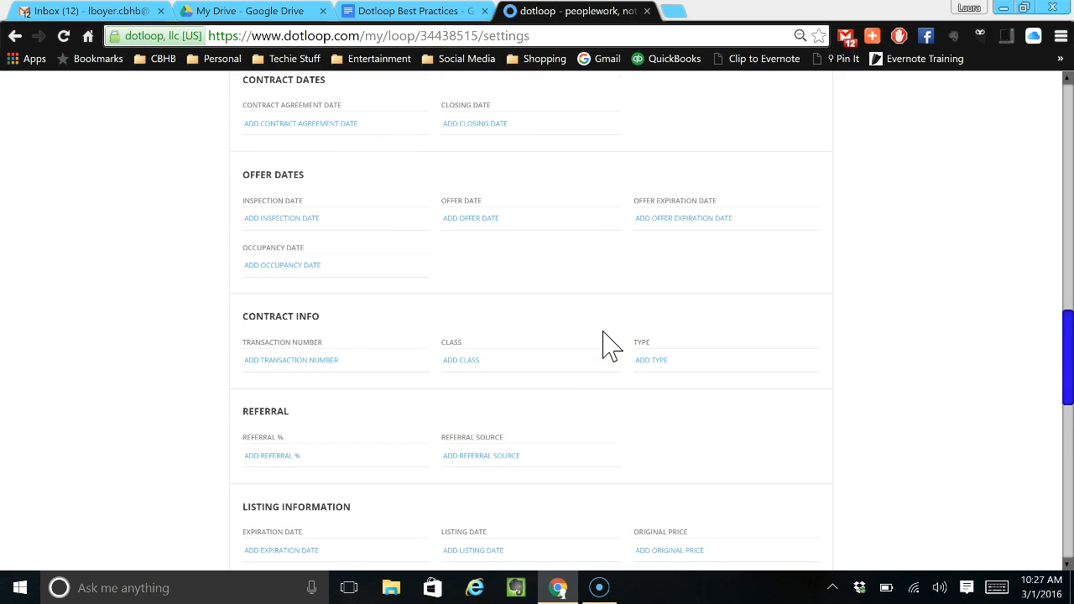
scroll(618, 359, down, 2)
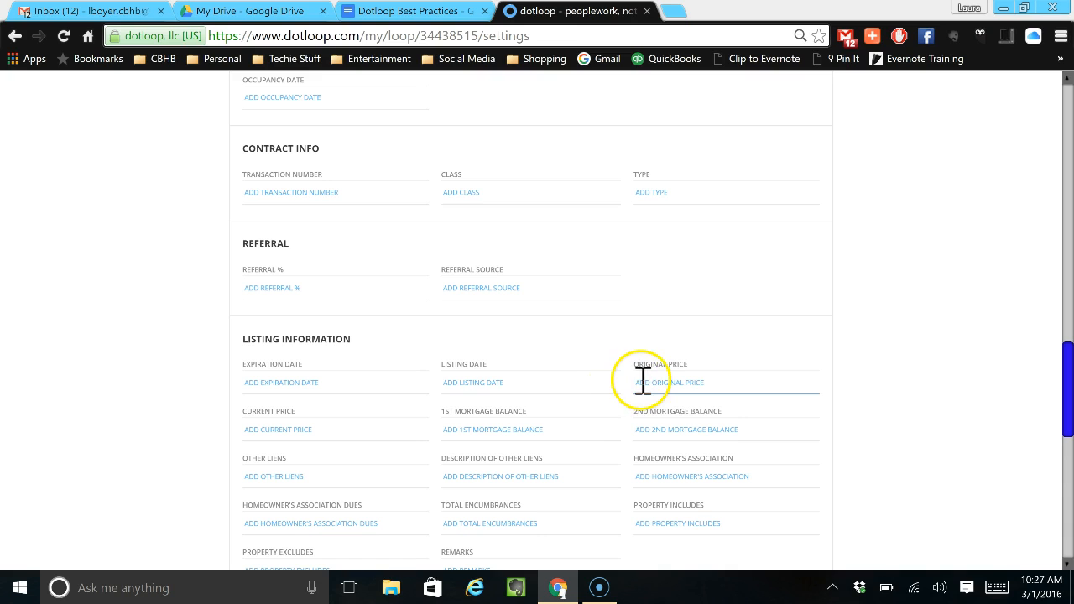
scroll(638, 411, down, 2)
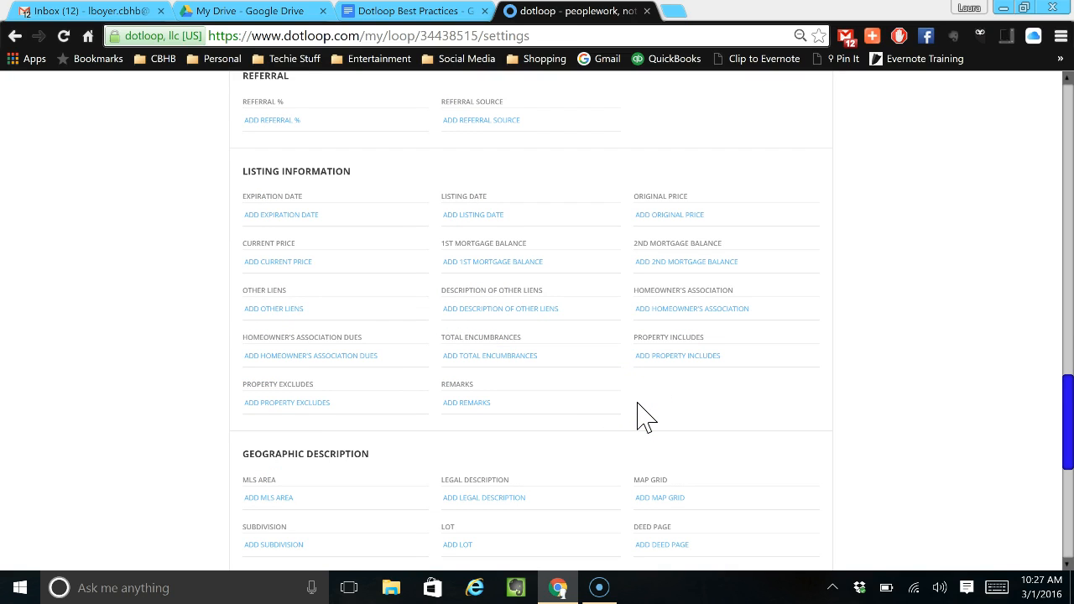
scroll(638, 405, down, 5)
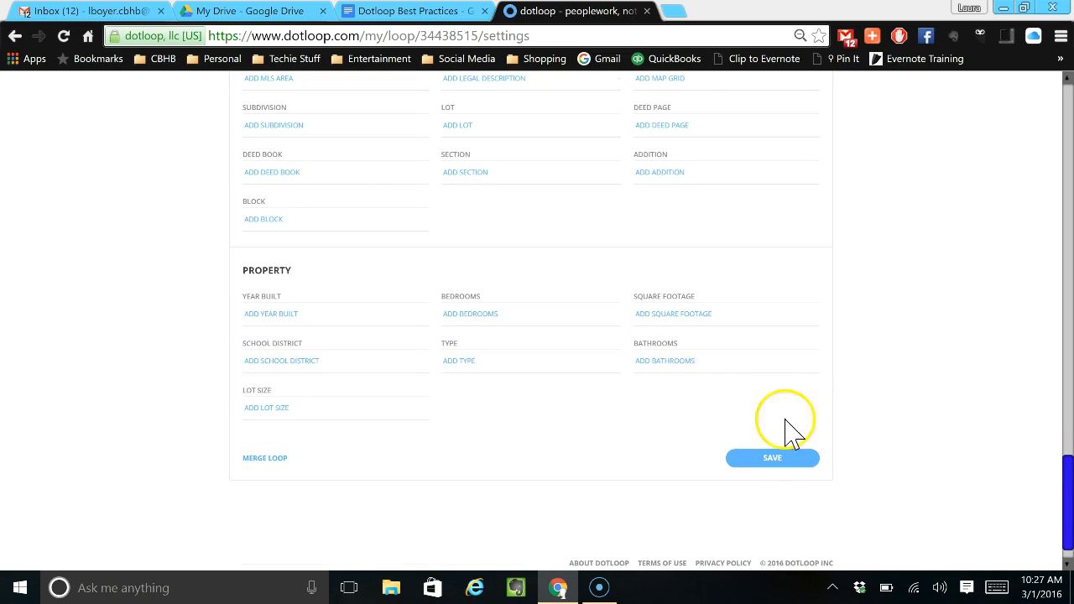
click(770, 461)
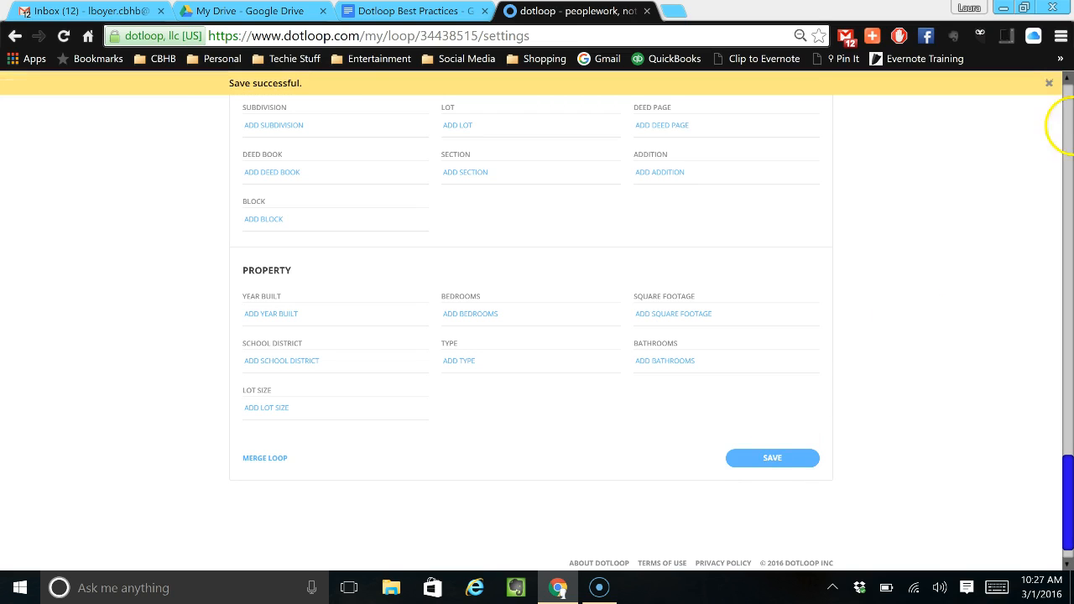
click(1048, 83)
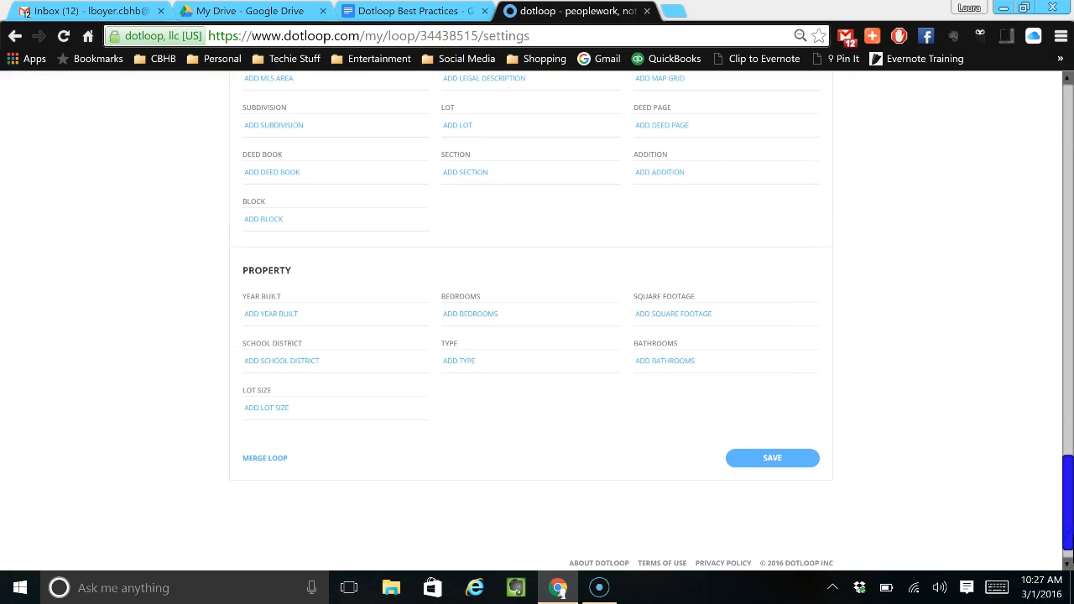
drag(1067, 533, 1069, 114)
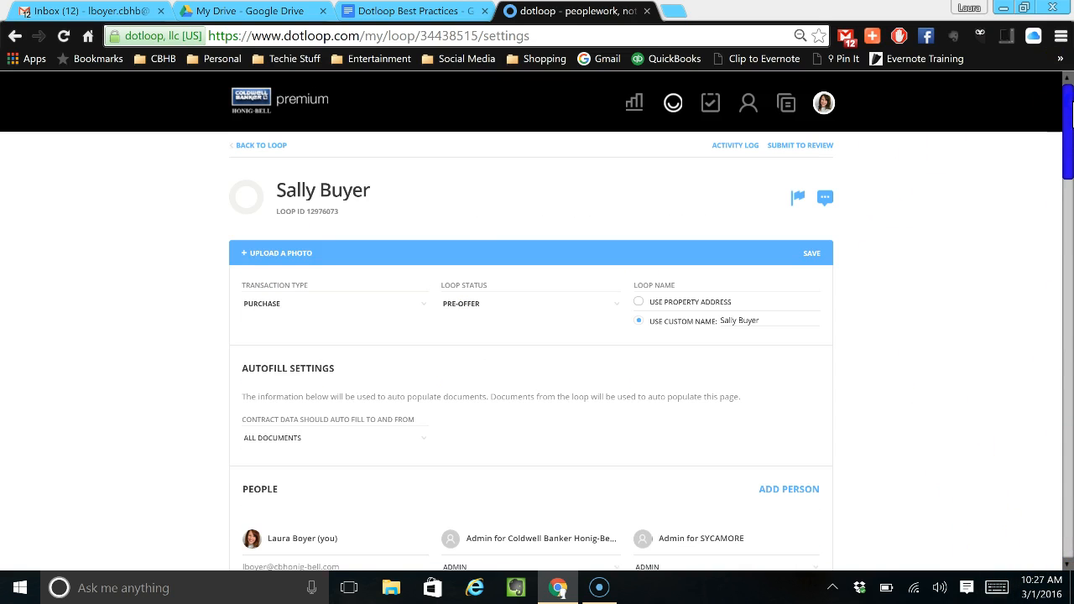
click(266, 145)
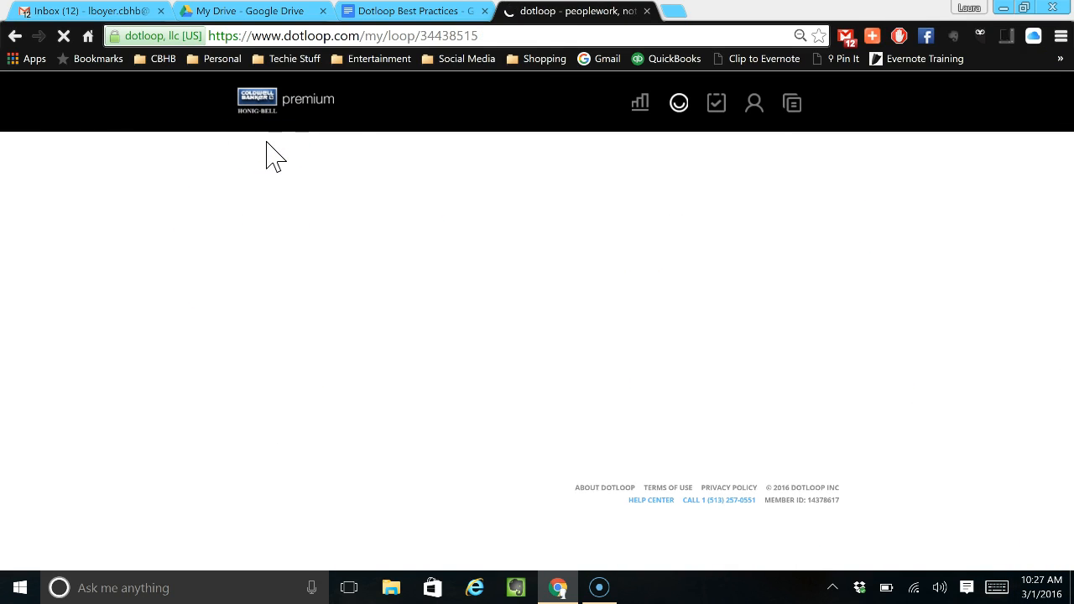
Look through the loop's Buyer Paperwork and Post Contract / Pre-Closing Paperwork folders, its People section and its Tasks.
drag(587, 338, 574, 385)
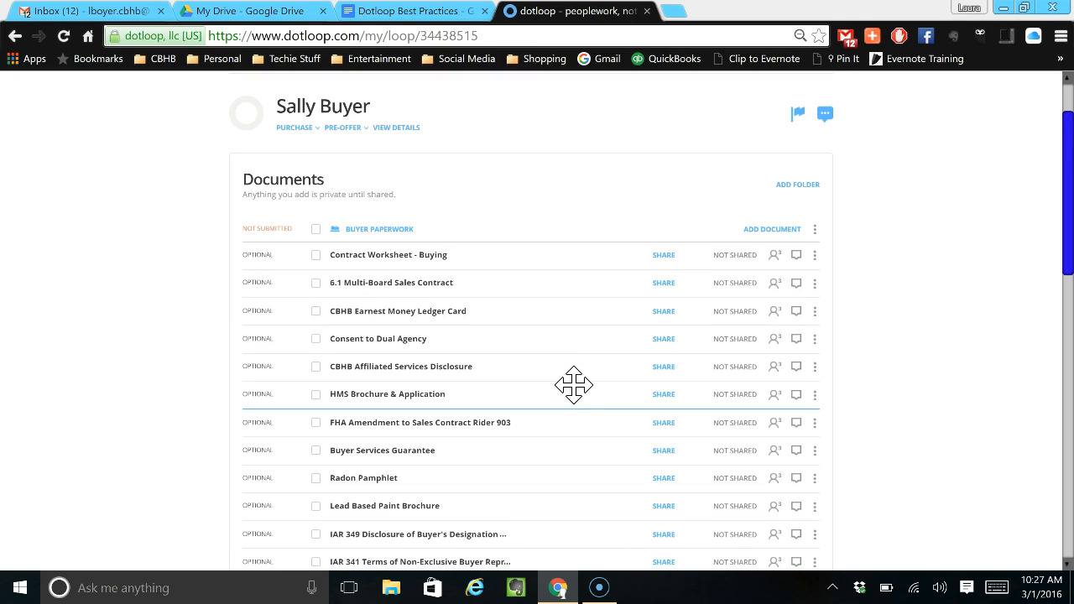
drag(574, 385, 377, 207)
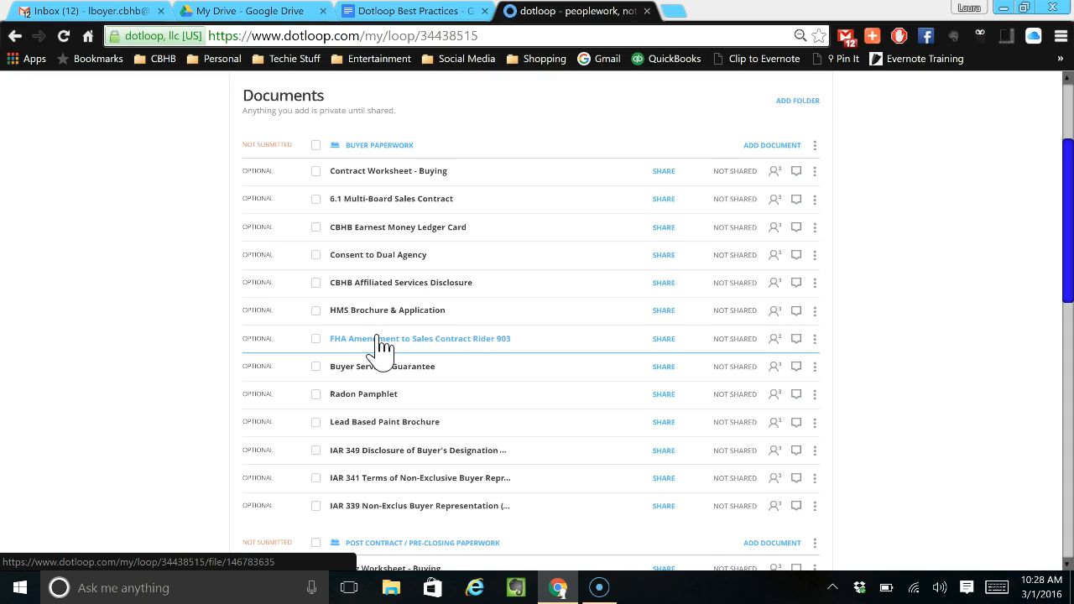
scroll(380, 344, down, 1)
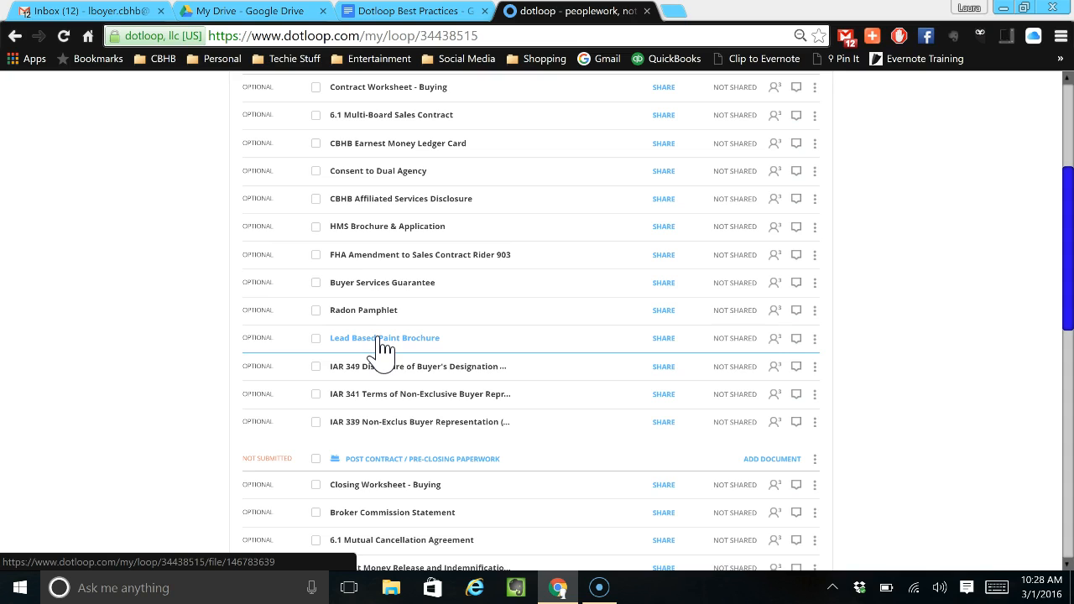
scroll(379, 344, down, 2)
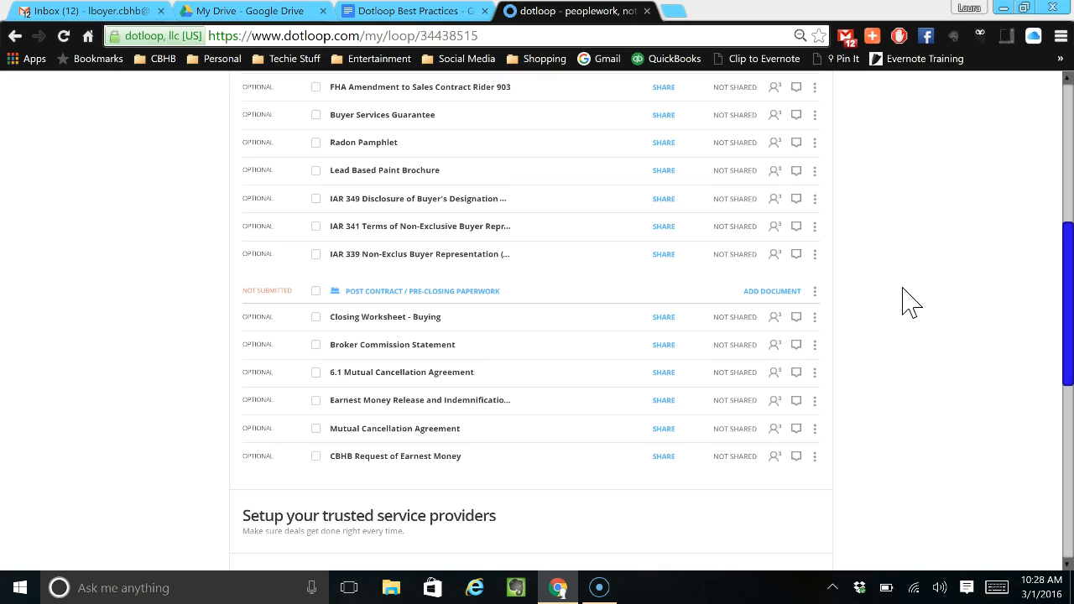
scroll(910, 302, down, 1)
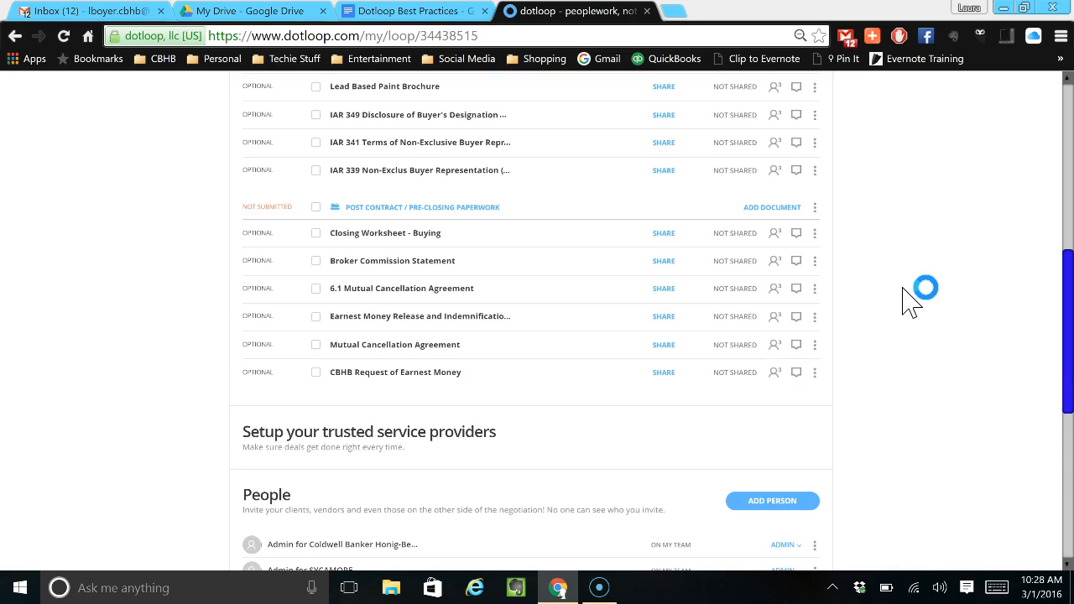
scroll(911, 302, down, 4)
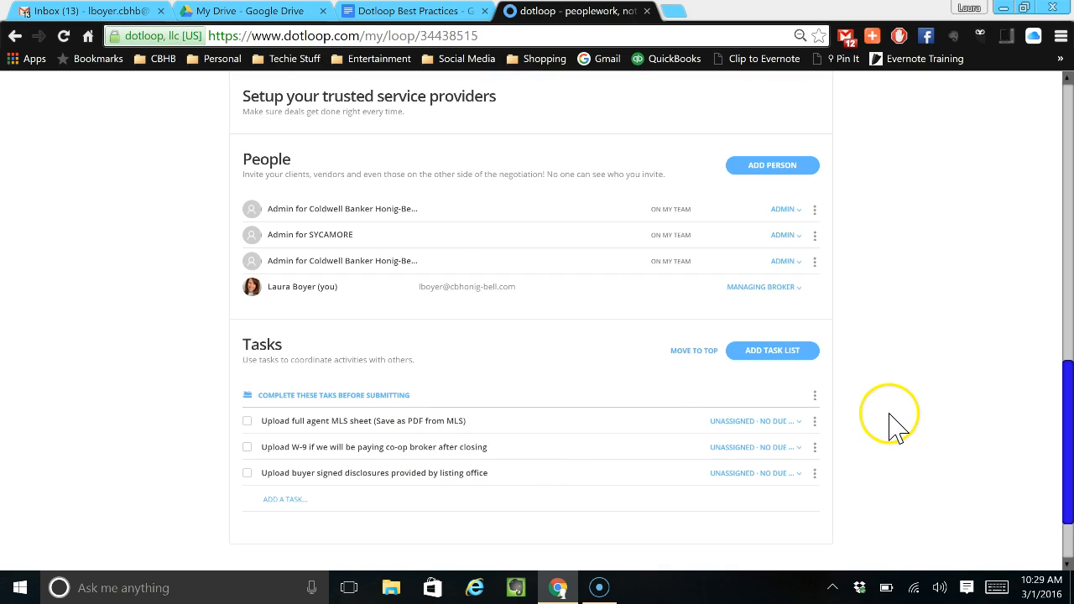
scroll(894, 428, up, 5)
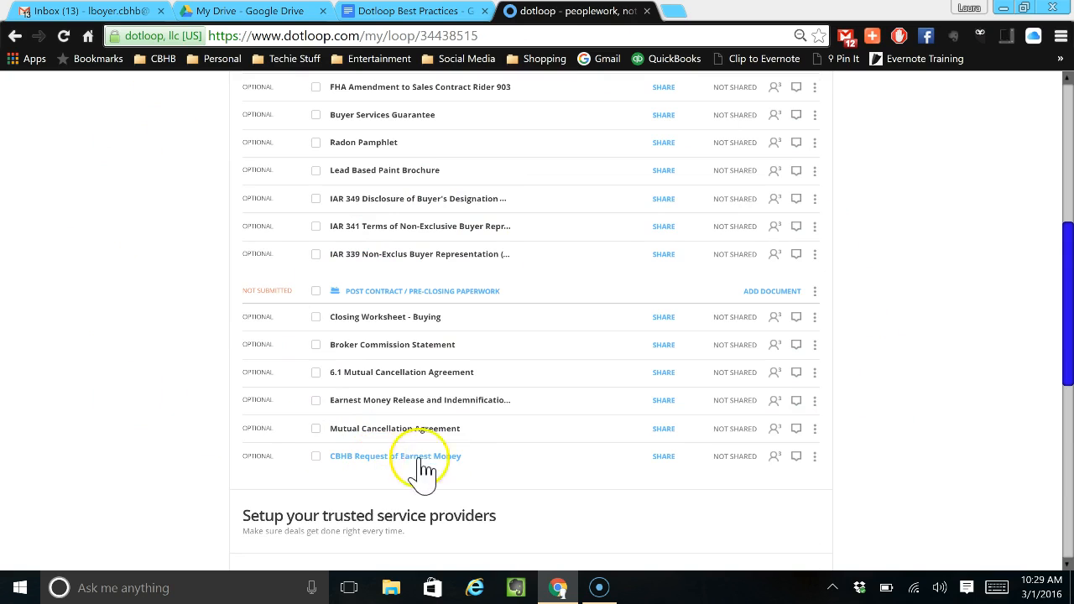
scroll(770, 347, up, 2)
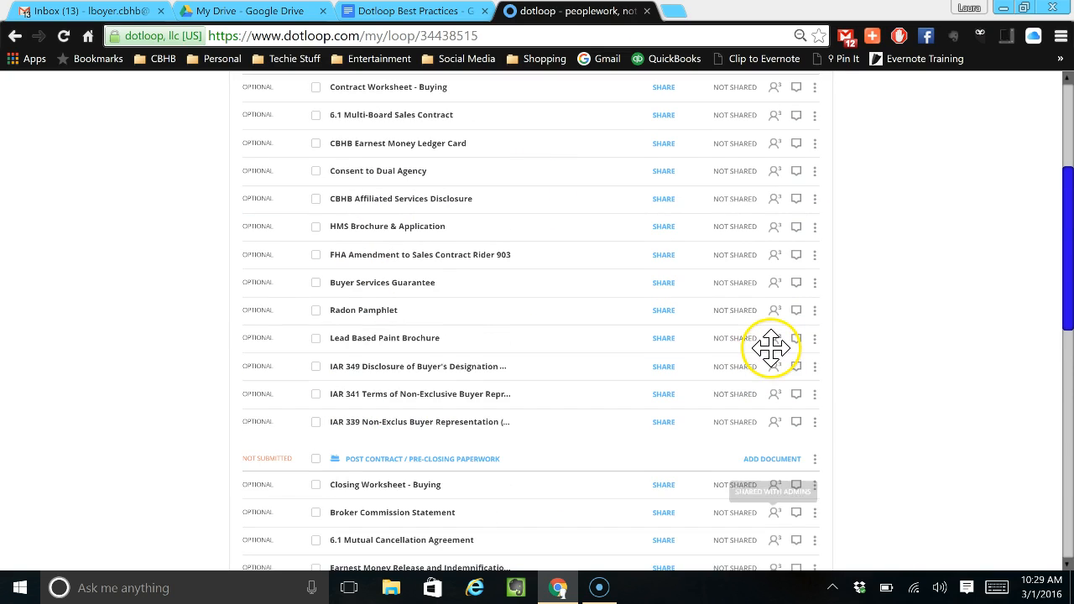
scroll(771, 347, up, 1)
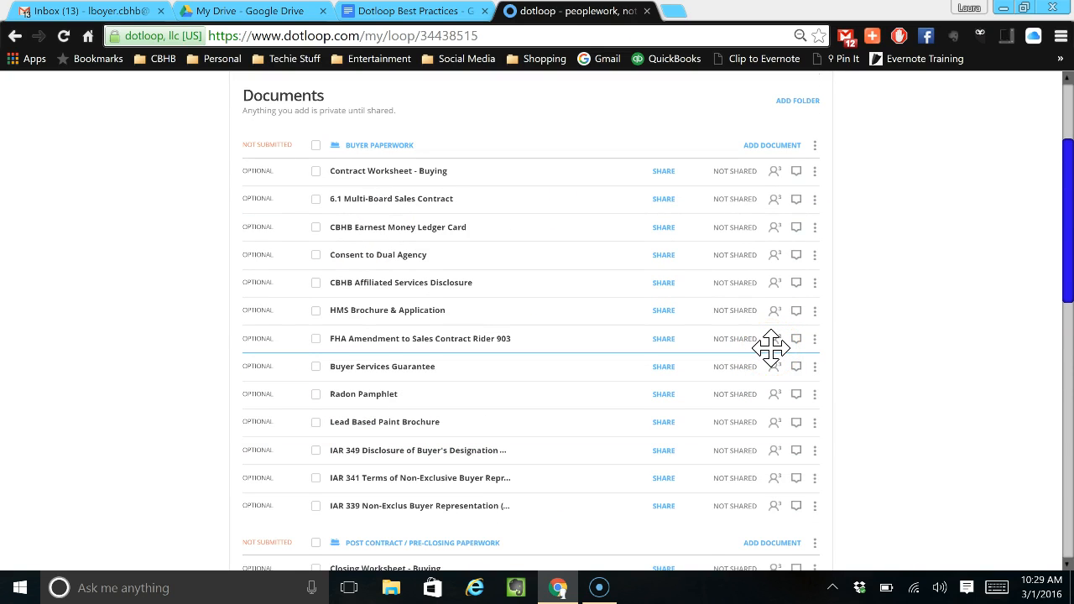
scroll(755, 335, up, 1)
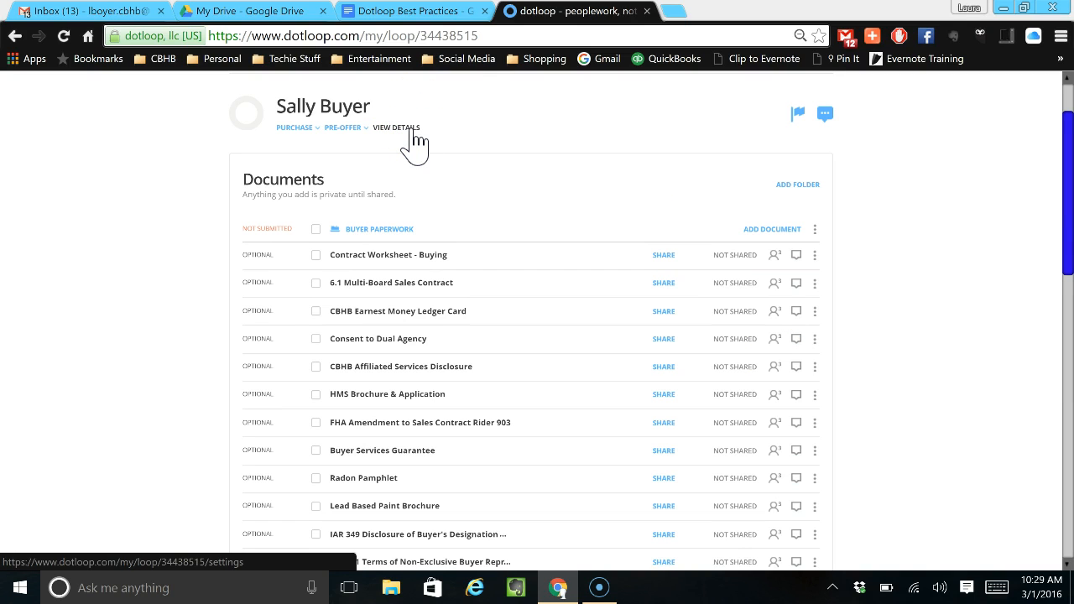
Open the 6.1 Multi-Board Sales Contract, review the role choices and property address in Autofill, and close Autofill without assigning anyone.
click(390, 284)
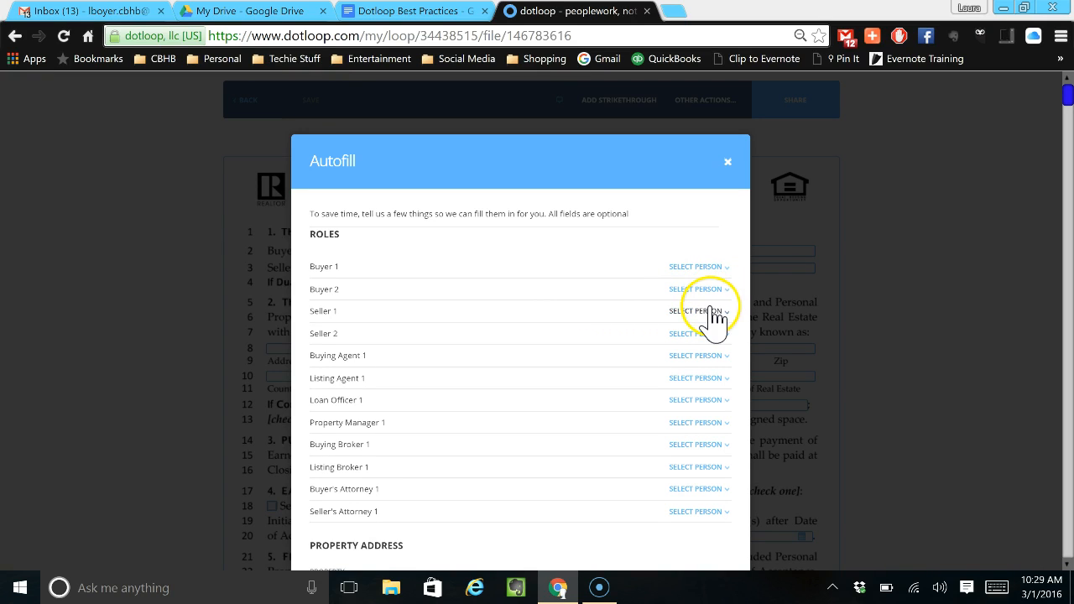
click(721, 267)
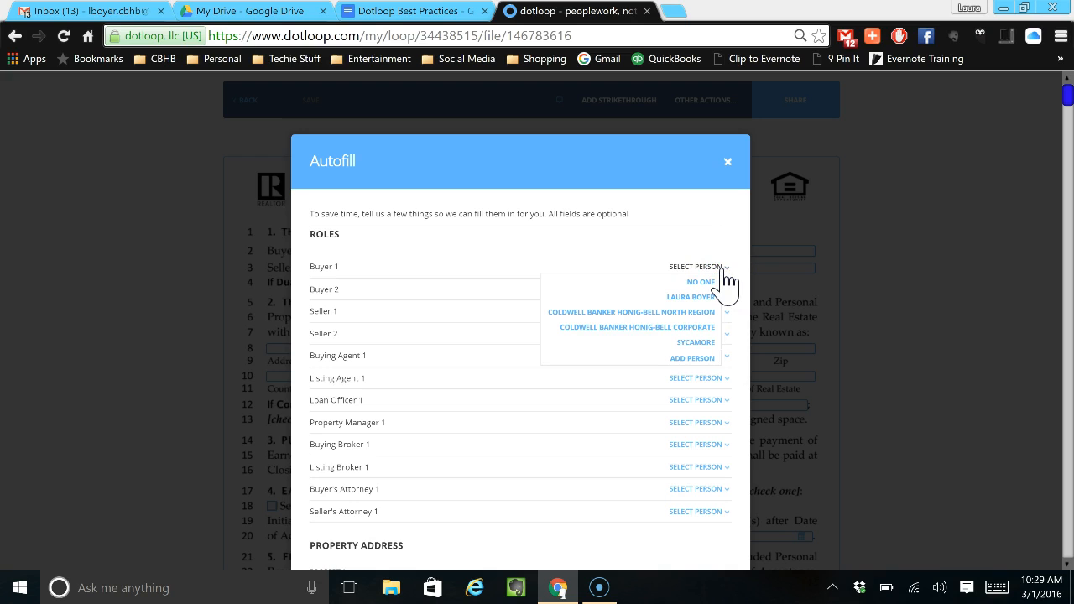
click(724, 225)
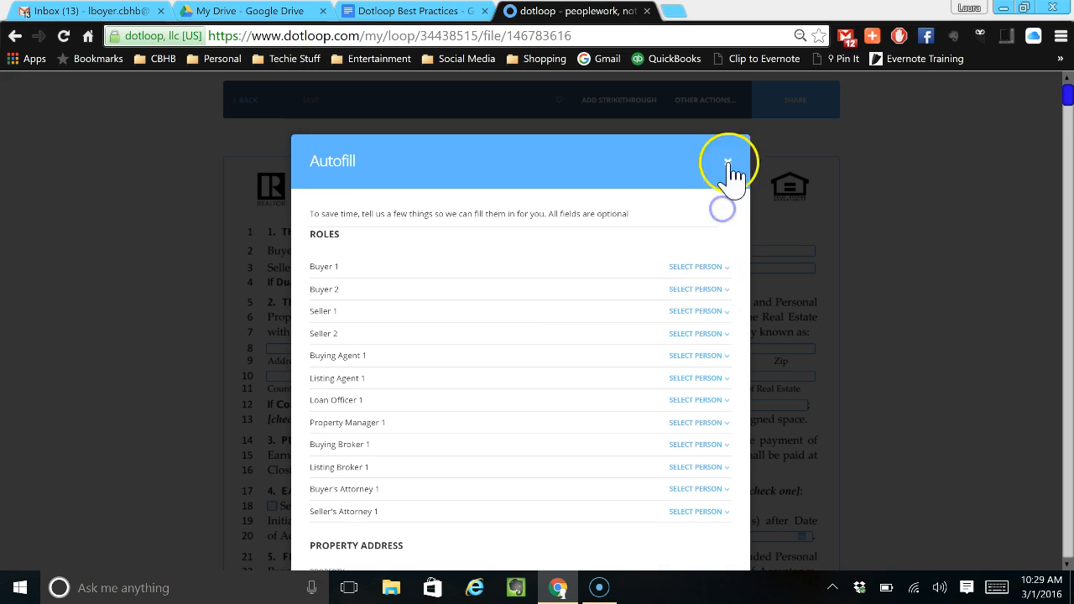
scroll(689, 361, down, 1)
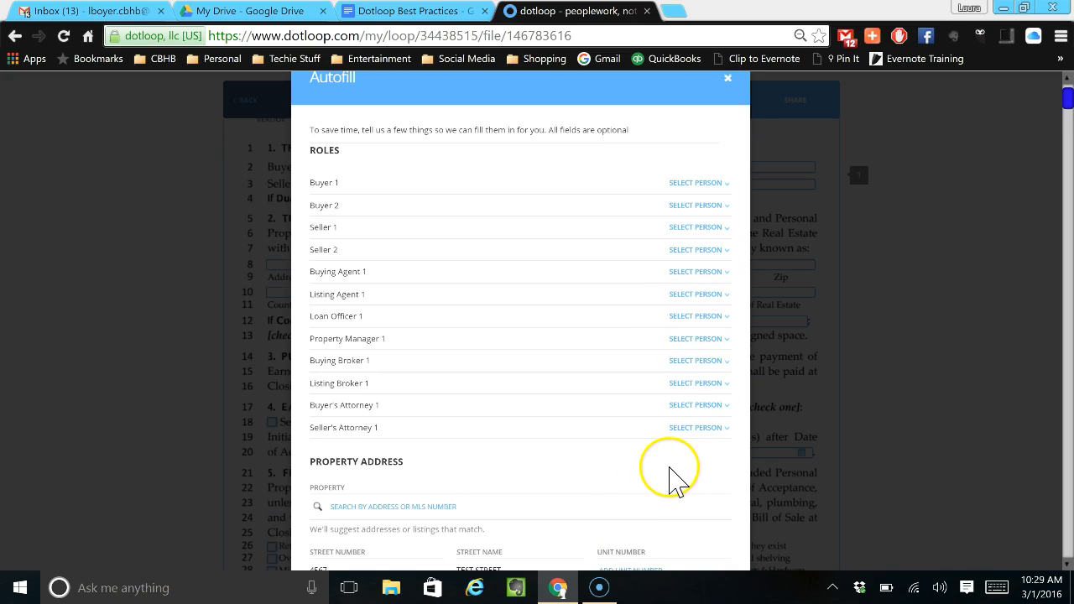
scroll(644, 491, down, 3)
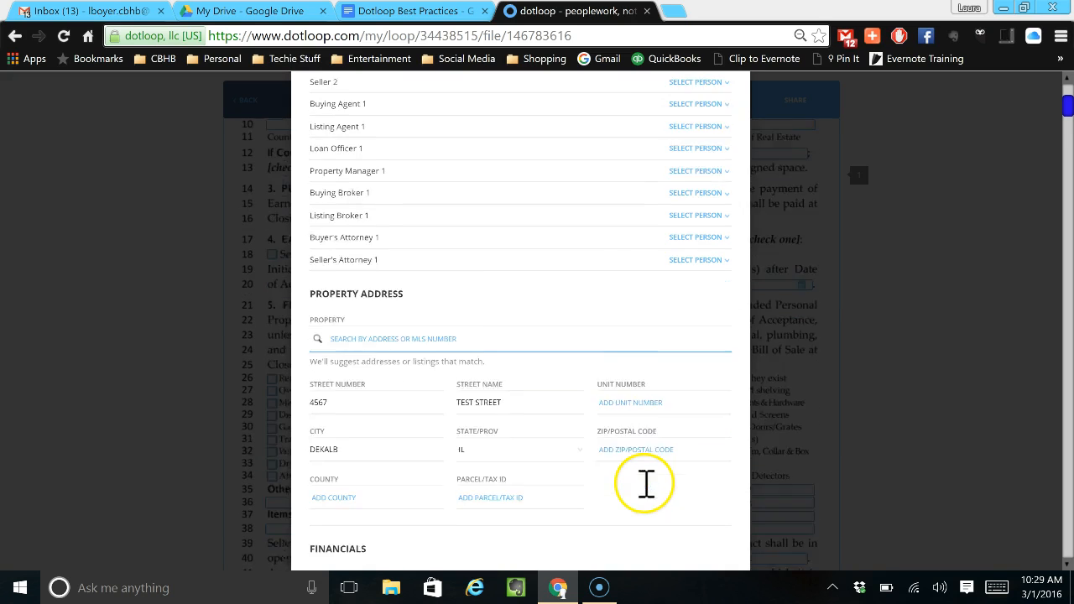
scroll(650, 491, up, 4)
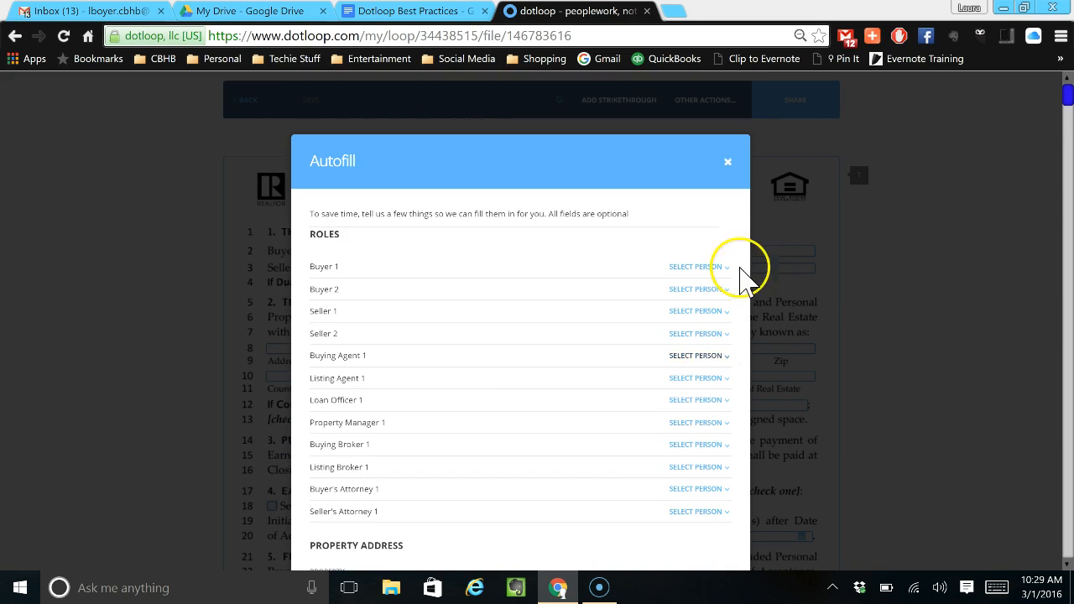
click(728, 163)
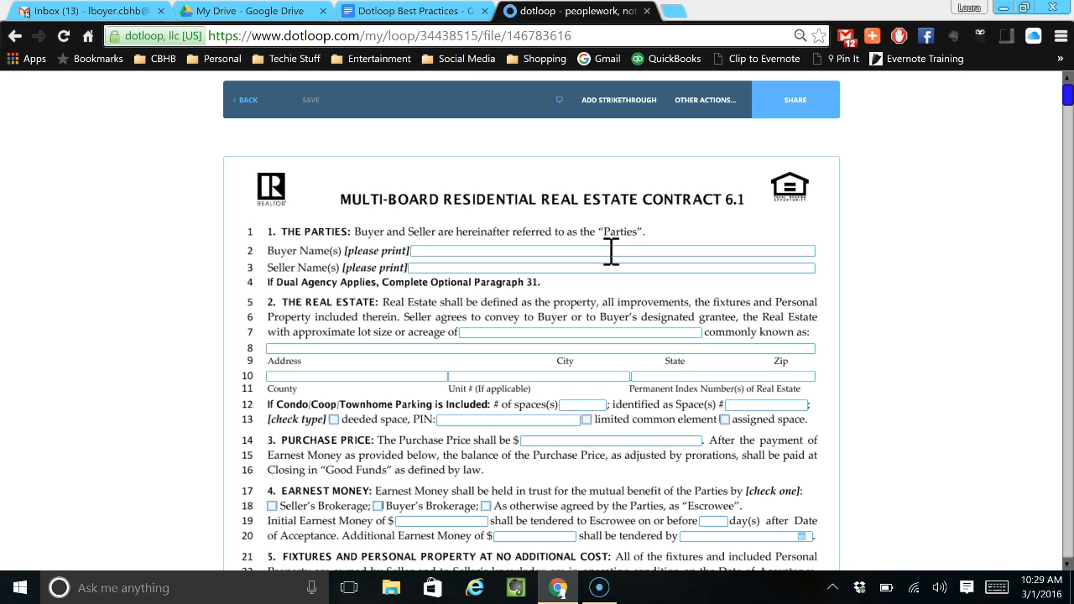
Check the buyer name field's formatting options and the initials fields on the contract's first page, and return to the loop.
click(611, 250)
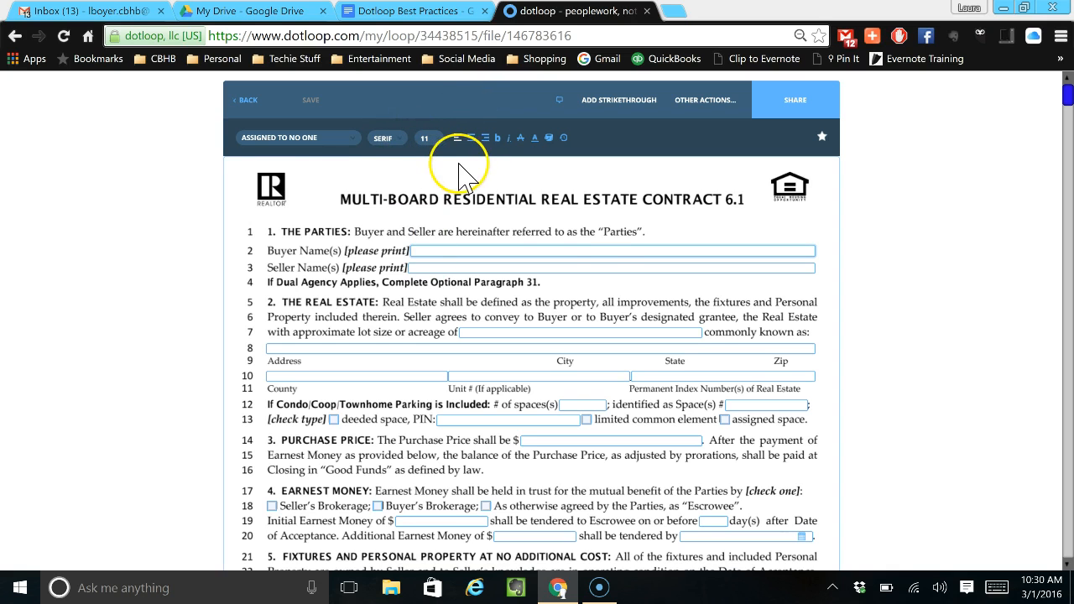
scroll(596, 286, down, 6)
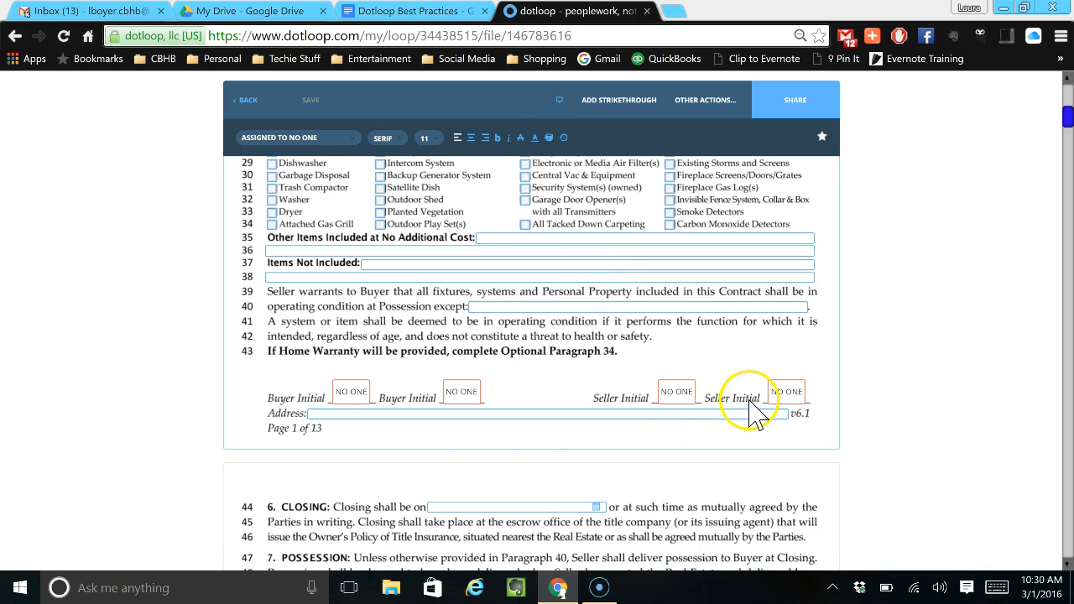
click(258, 105)
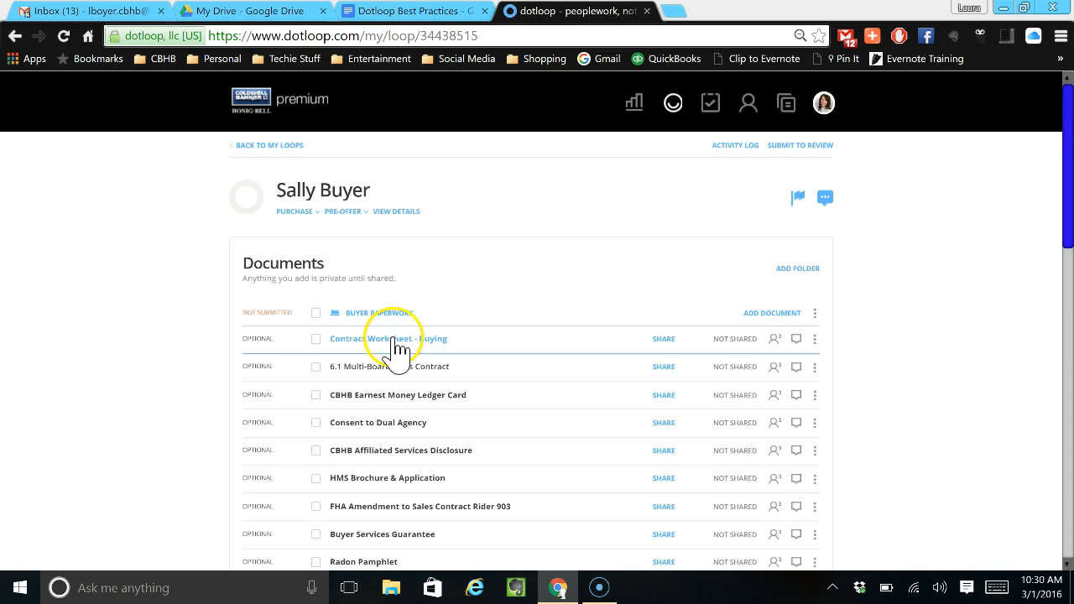
Select the 6.1 Multi-Board Sales Contract, Consent to Dual Agency, CBHB Affiliated Services Disclosure, FHA Amendment to Sales Contract Rider 903 and Buyer Services Guarantee.
scroll(394, 335, down, 1)
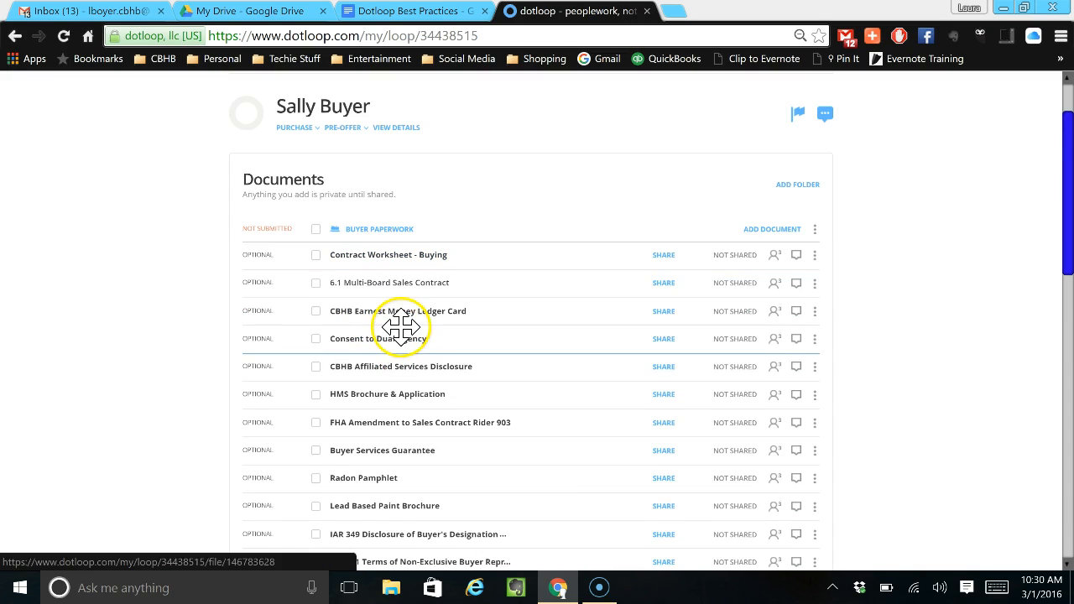
click(316, 283)
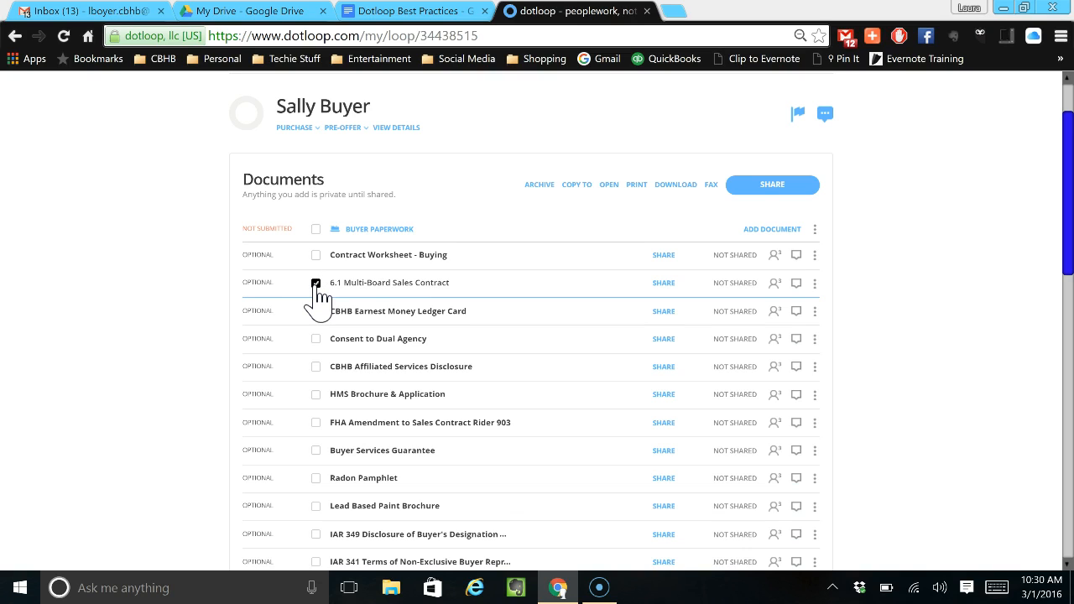
click(317, 367)
click(316, 339)
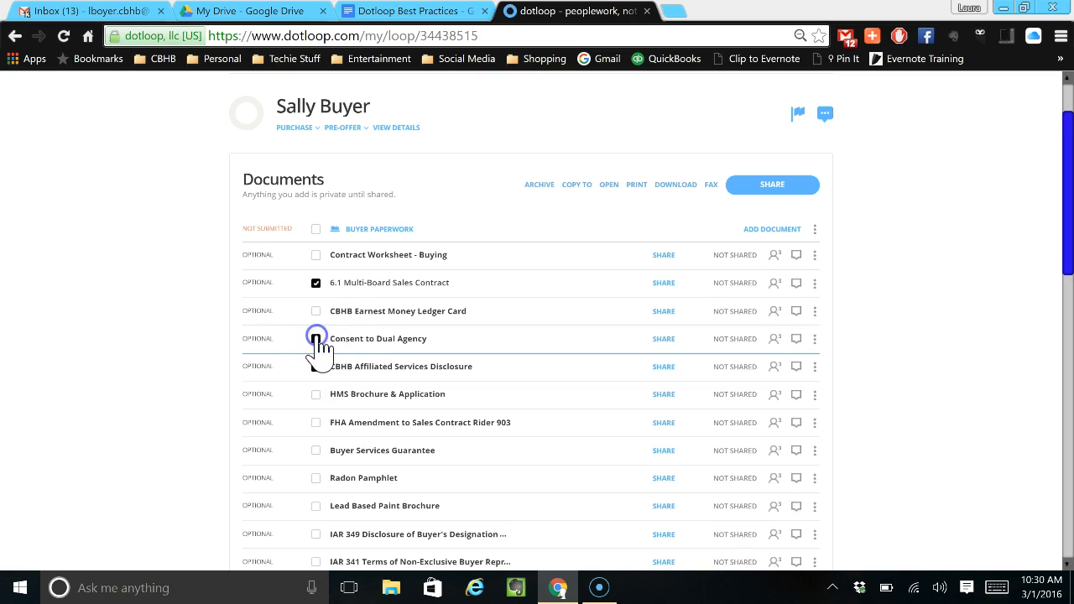
click(316, 423)
click(316, 451)
Add the IAR 349 and IAR 341 forms to the selection and open all selected documents together, dismissing Autofill.
scroll(312, 507, down, 1)
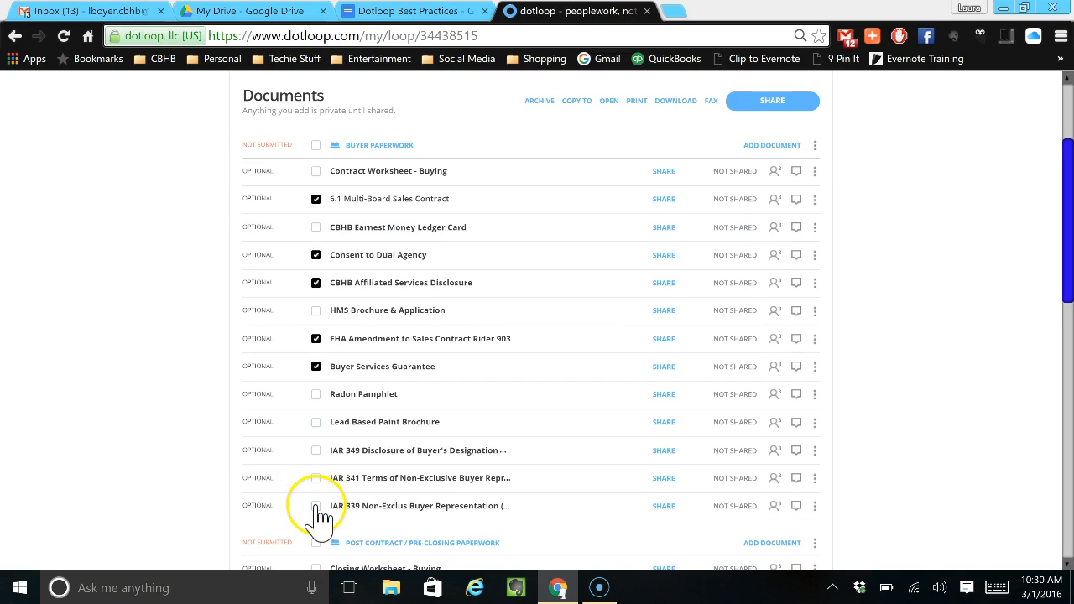
click(316, 451)
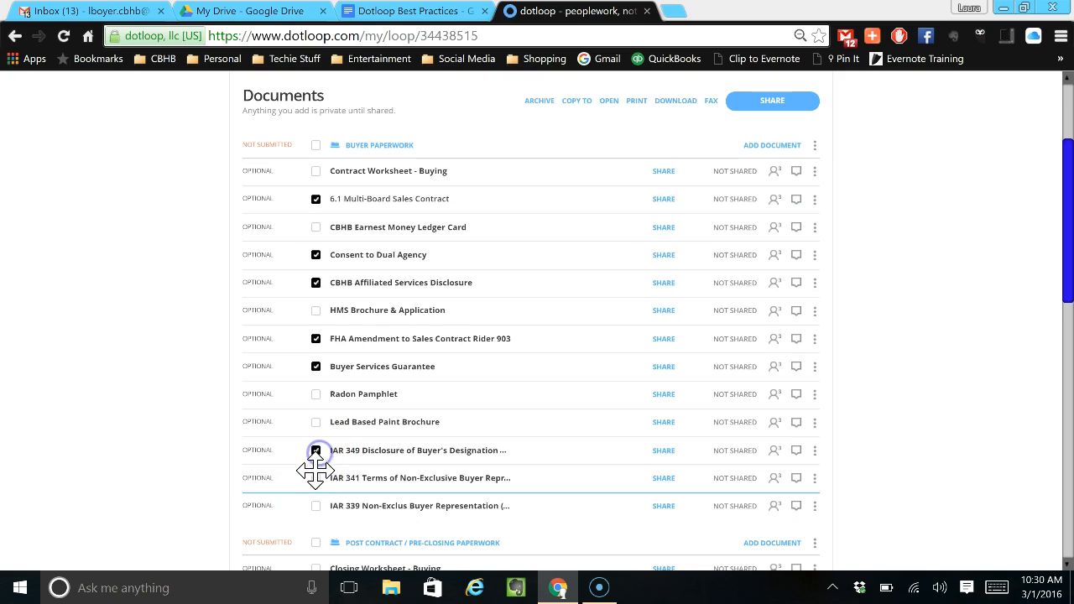
click(315, 477)
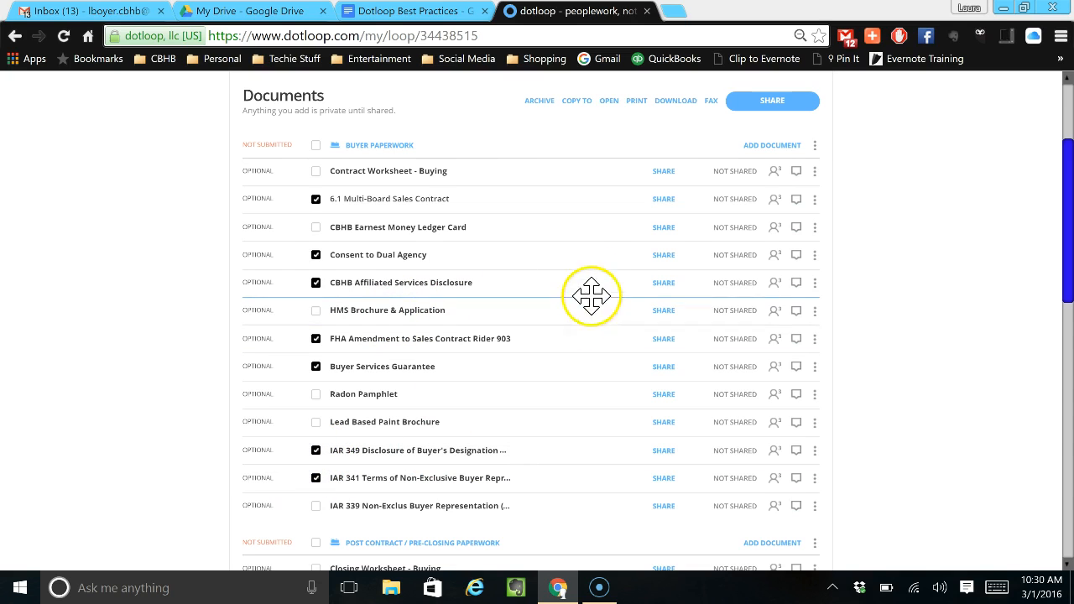
click(609, 100)
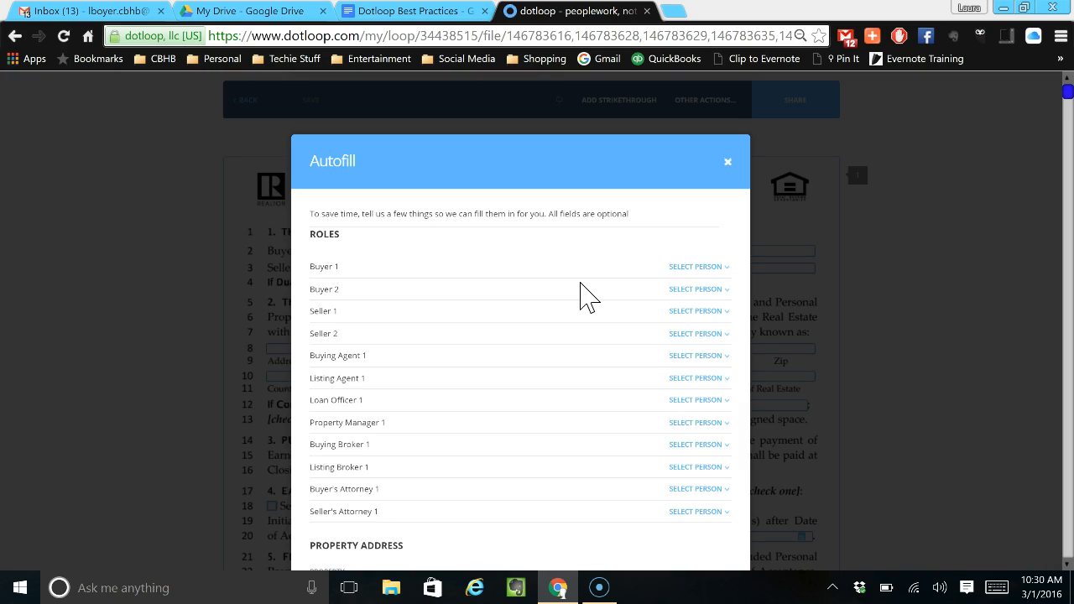
click(729, 164)
Look through the combined documents, from the sales contract past the VA/FHA amendment to the Buyer Services Guarantee.
scroll(676, 293, down, 6)
scroll(676, 306, down, 20)
scroll(676, 307, down, 15)
scroll(675, 306, down, 15)
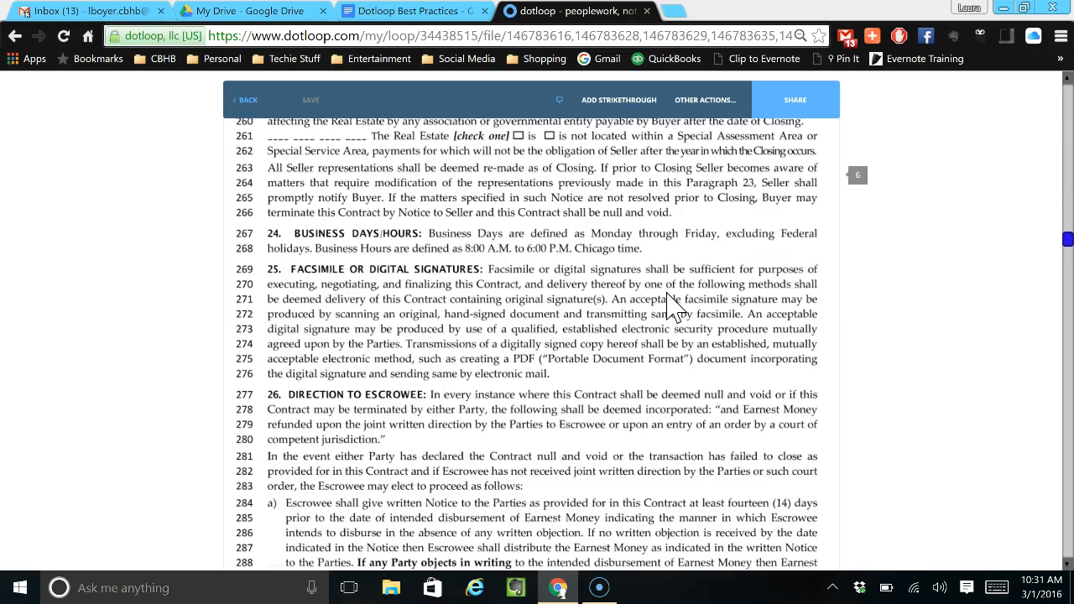
scroll(668, 293, down, 6)
drag(1067, 256, 1069, 445)
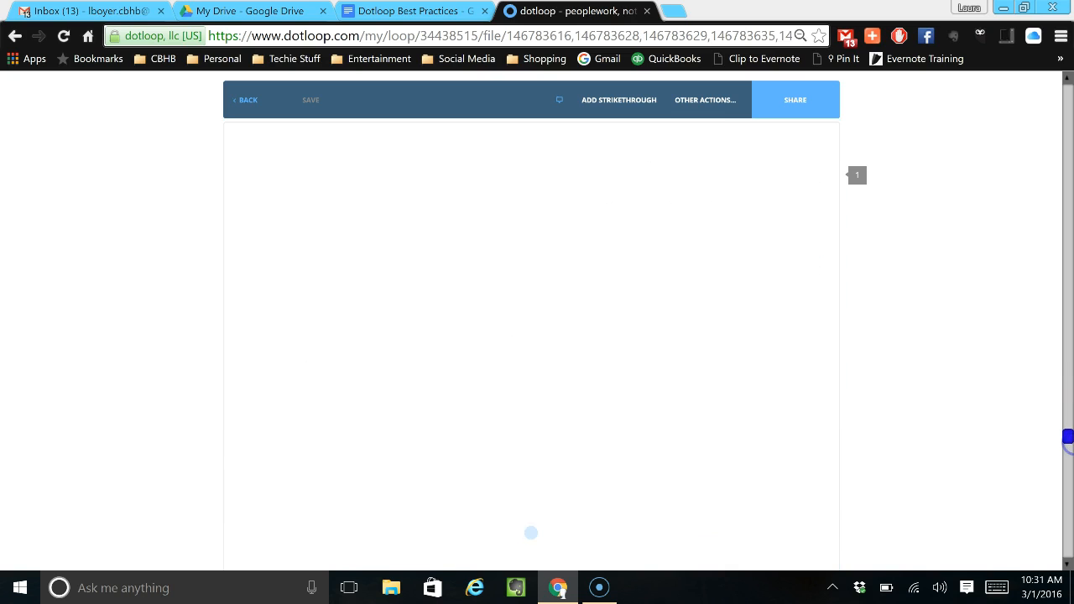
scroll(994, 501, down, 4)
scroll(994, 501, down, 7)
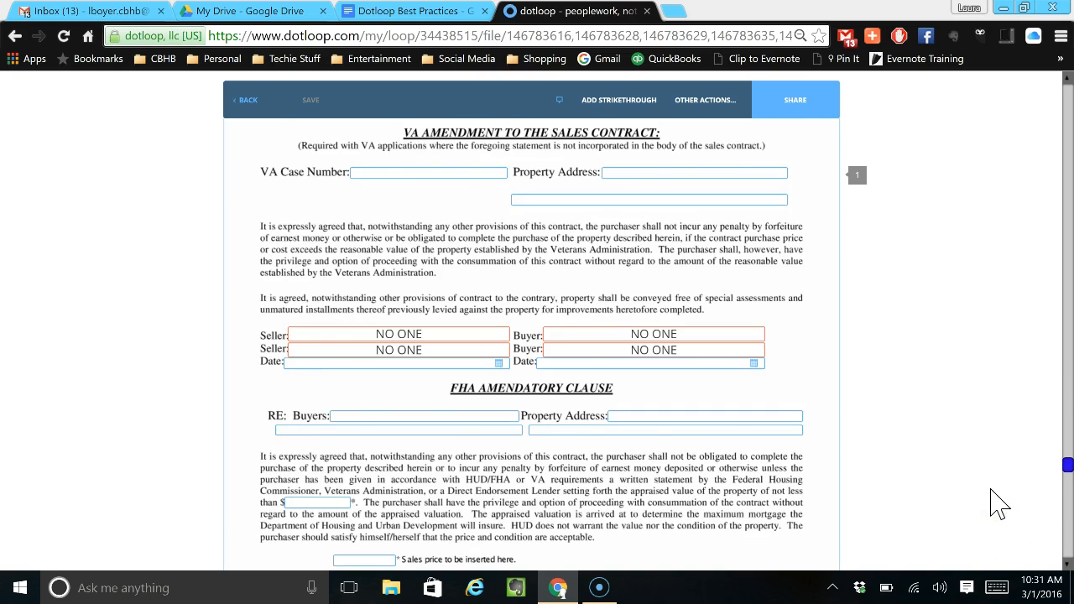
scroll(998, 503, down, 3)
scroll(998, 503, down, 7)
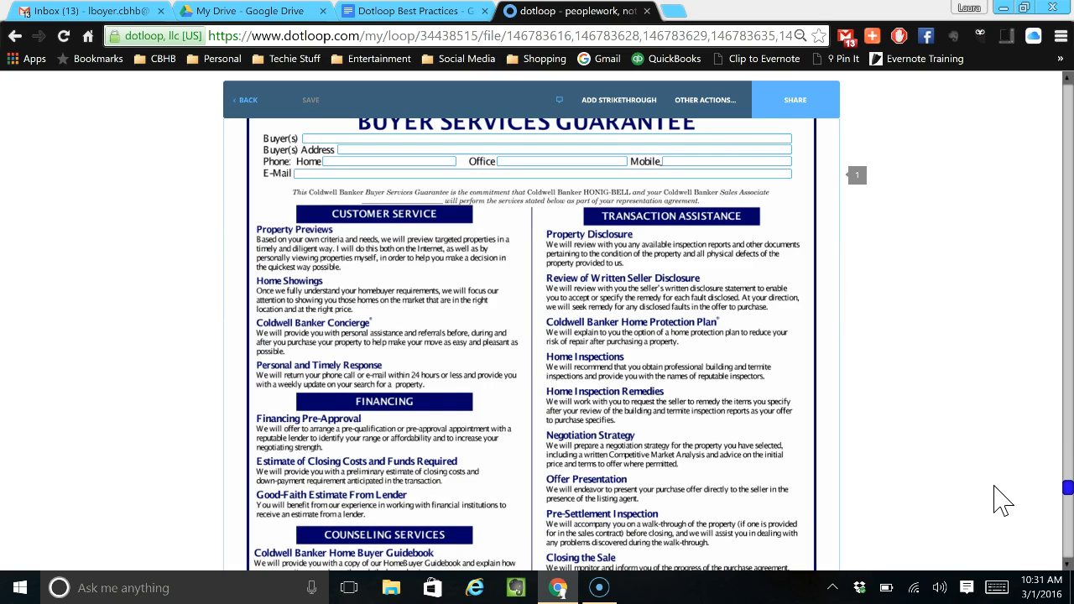
drag(1069, 489, 1072, 16)
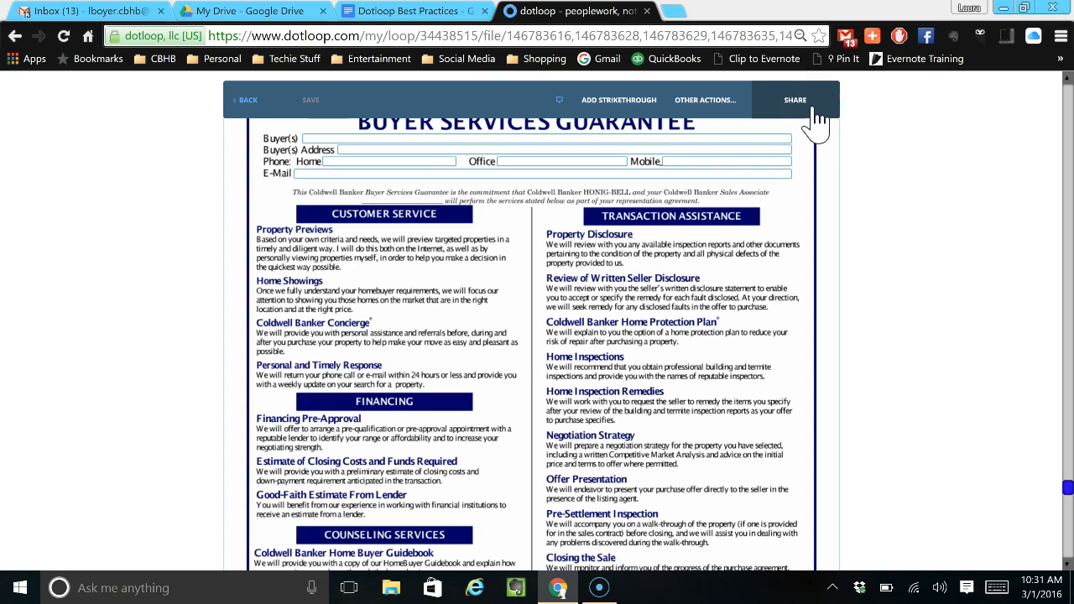
View the permission choices for sharing the opened documents and close the sharing dialog without adding anyone.
click(813, 105)
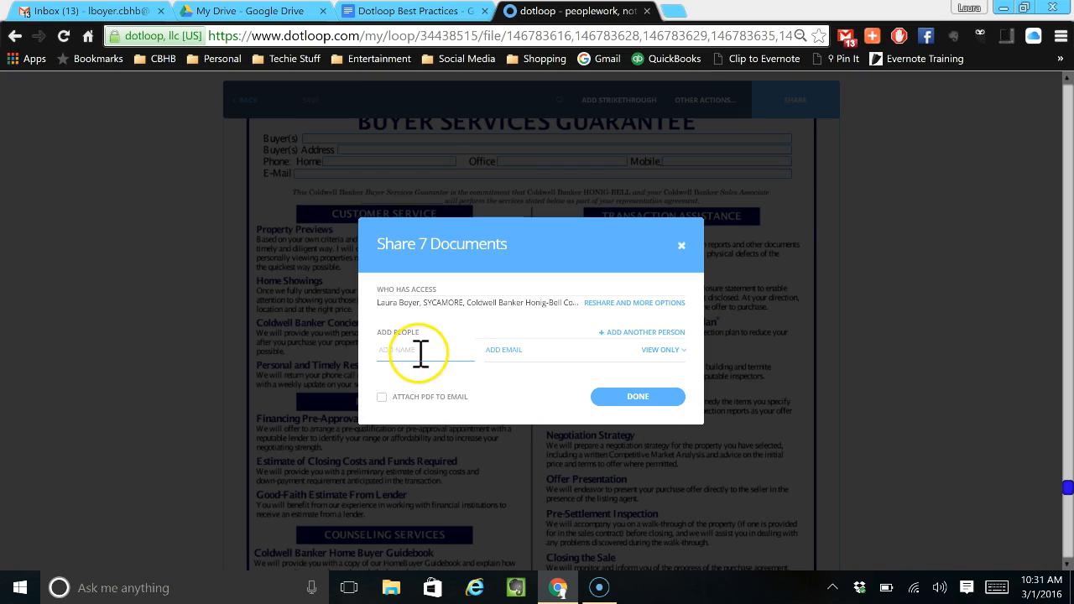
click(680, 349)
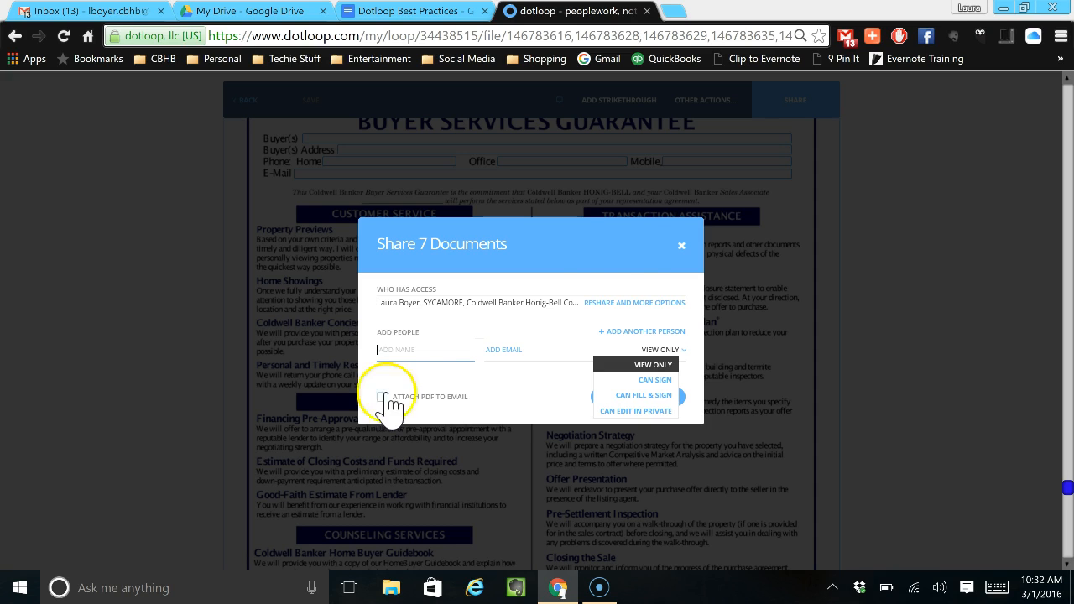
click(679, 245)
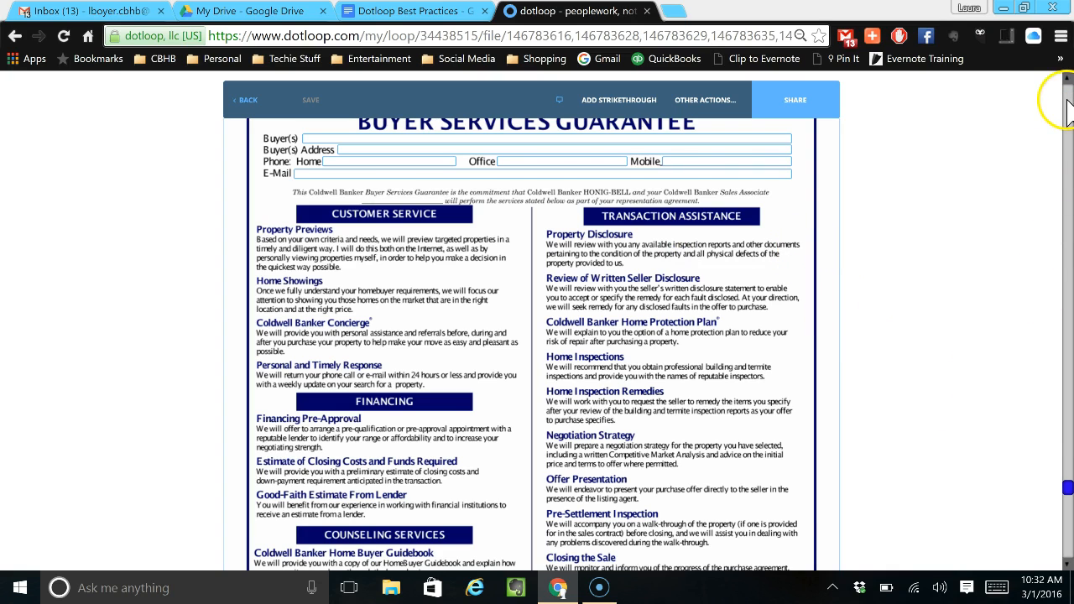
Leave the opened documents for the buyer's loop page and go back to the list of all loops.
click(1069, 126)
click(1068, 126)
click(245, 101)
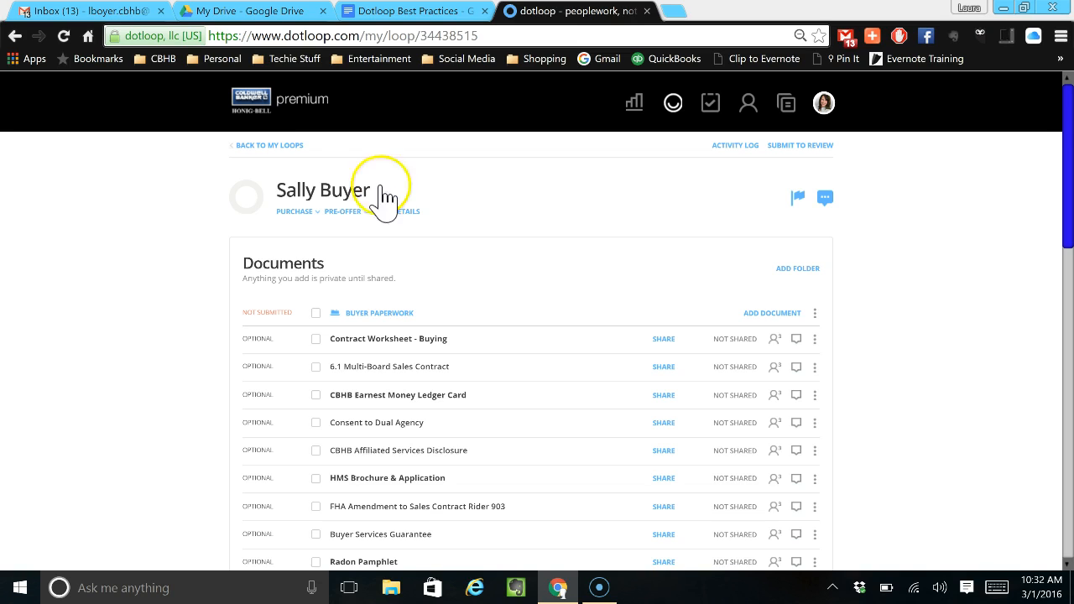
click(293, 145)
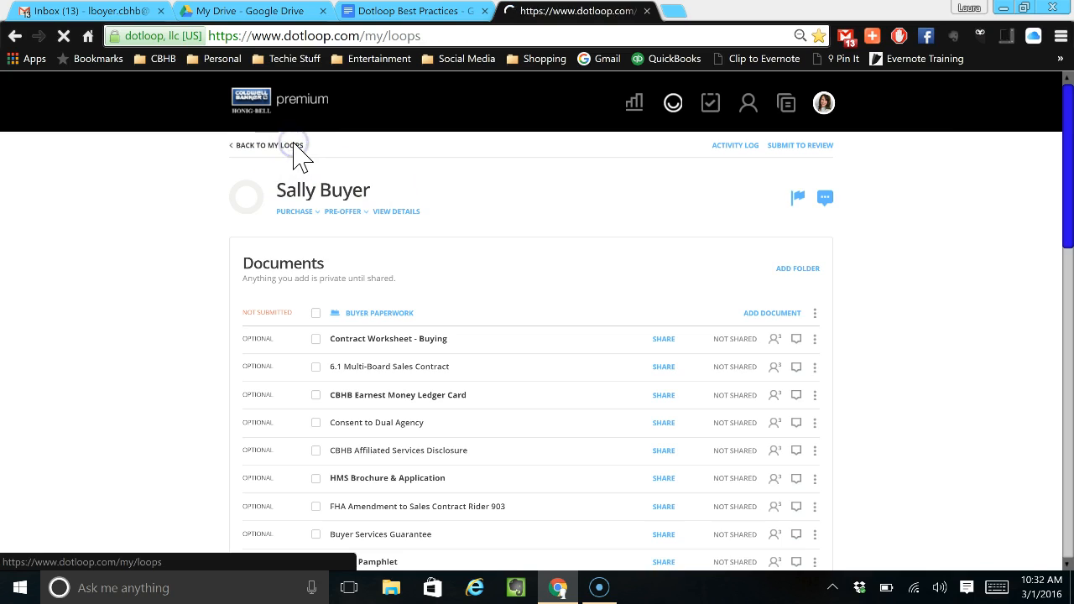